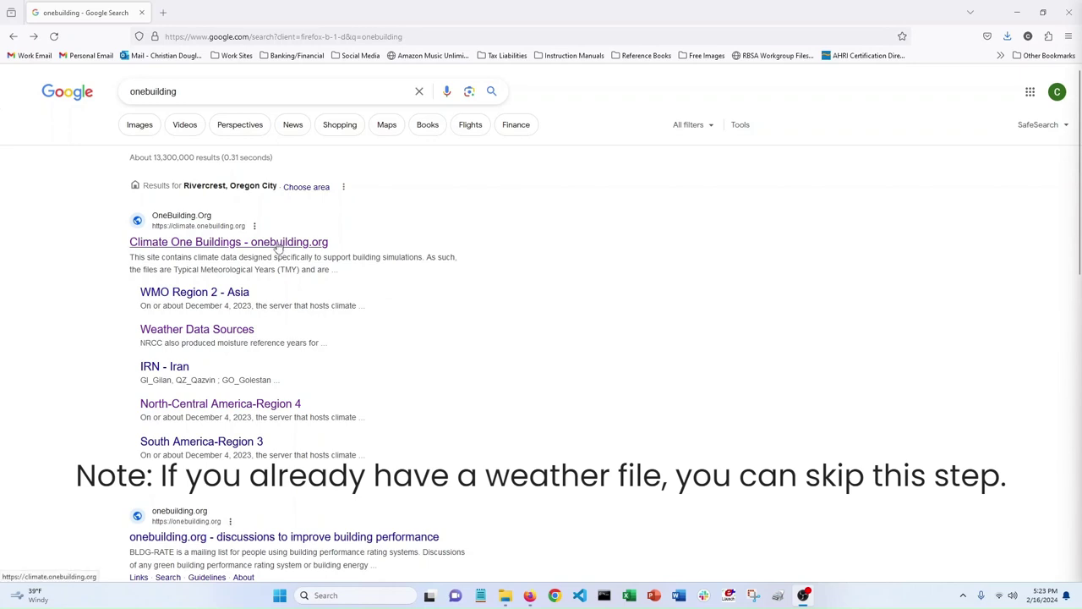
# - Open the Climate.OneBuilding.Org climate data site from the search results
pyautogui.click(276, 246)
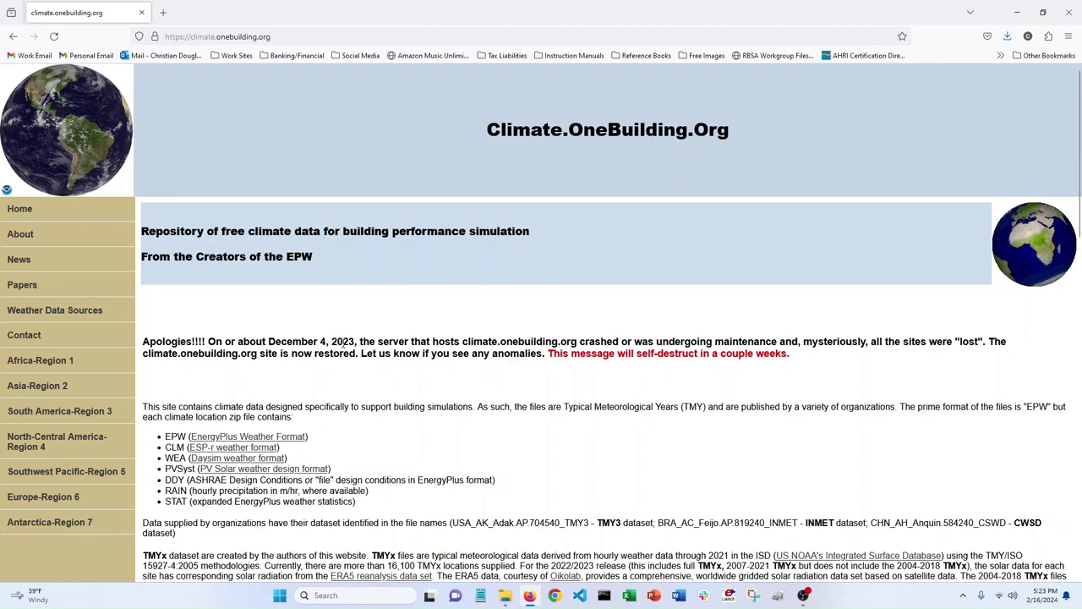
pyautogui.scroll(-1, 322, 339)
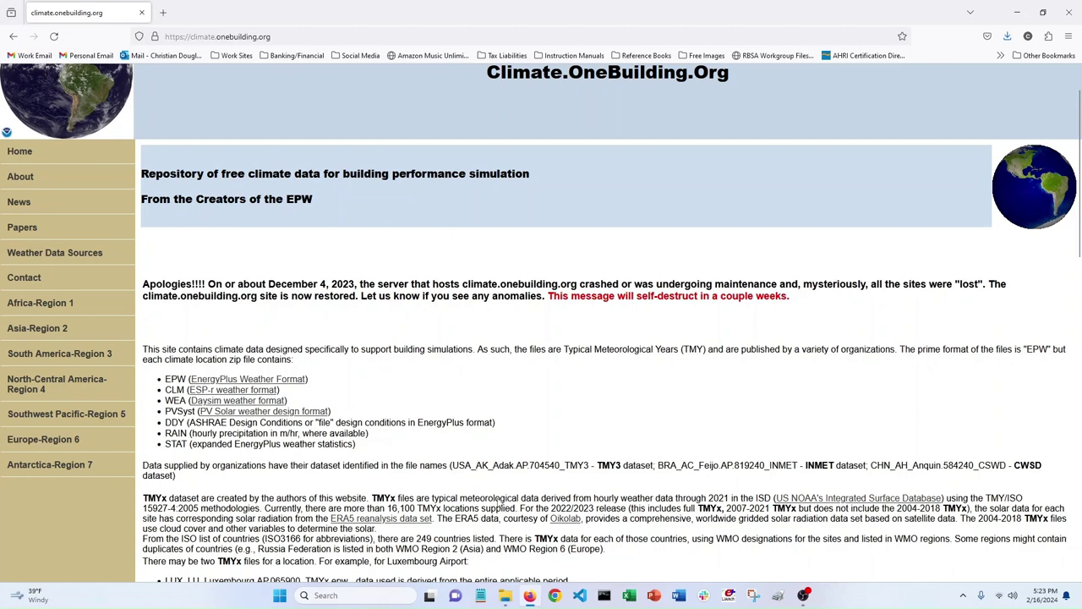
# - Review the weather files already in the REEDR_v1.2.0 Weather folder, and return to the climate data site
pyautogui.moveTo(508, 599)
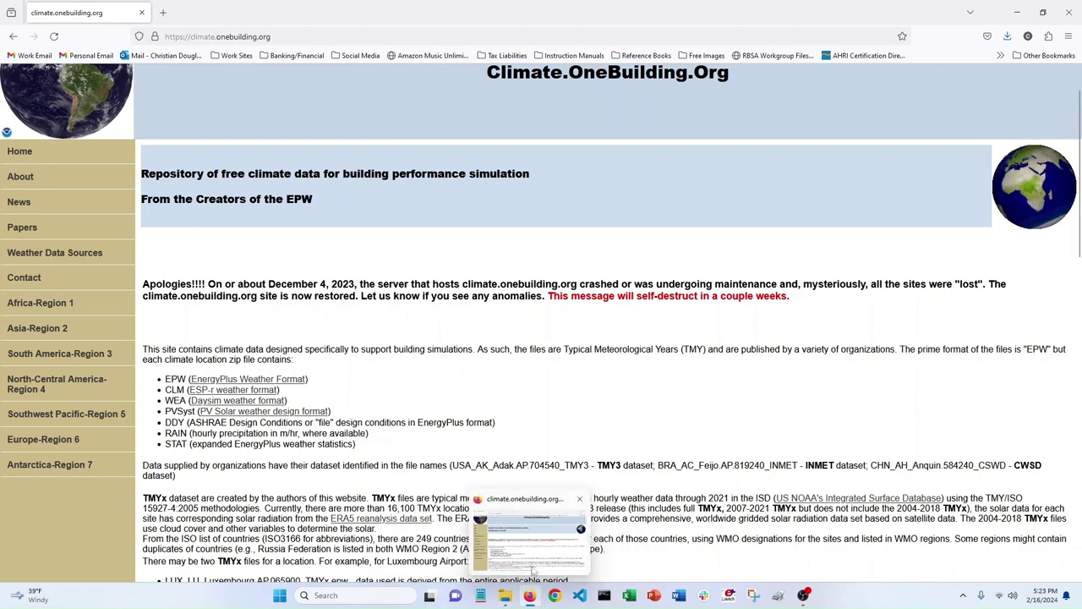
pyautogui.click(559, 541)
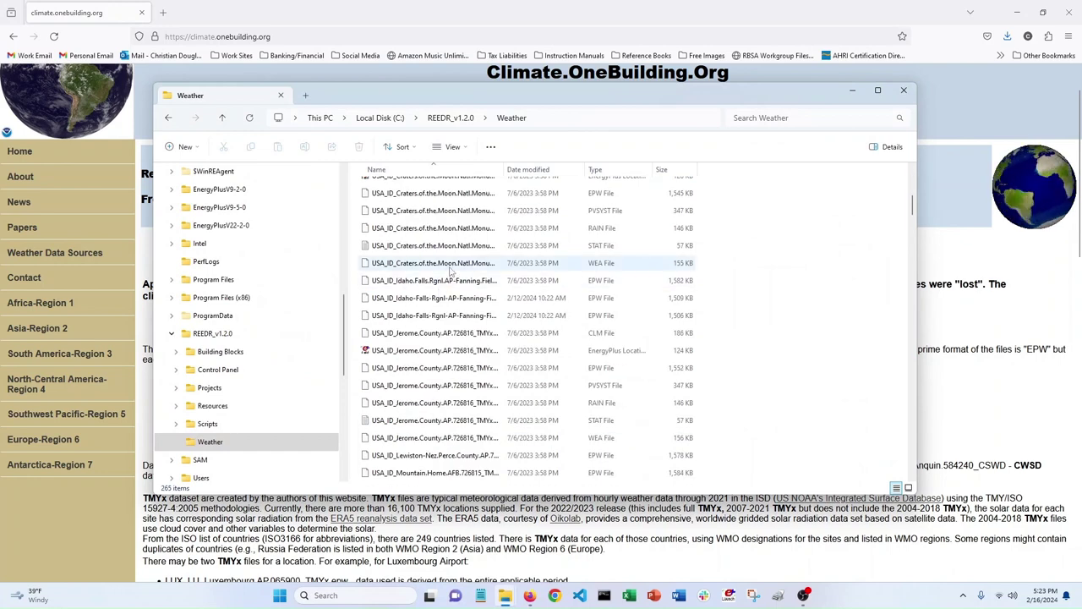
pyautogui.click(871, 128)
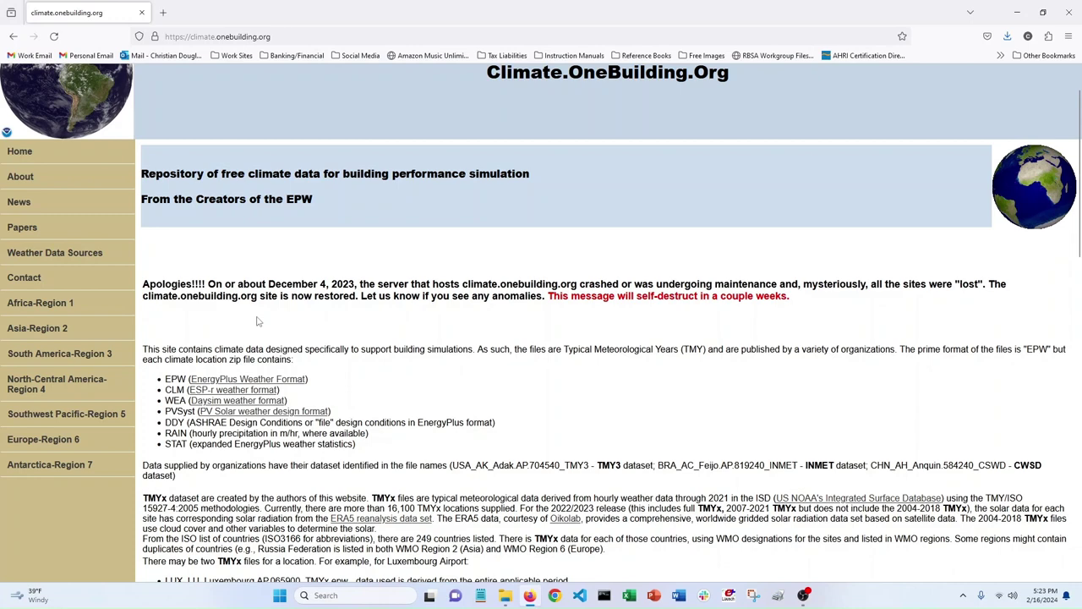
# - Open the Florida section of the United States climate files under North-Central America-Region 4
pyautogui.click(78, 380)
pyautogui.scroll(-3, 413, 371)
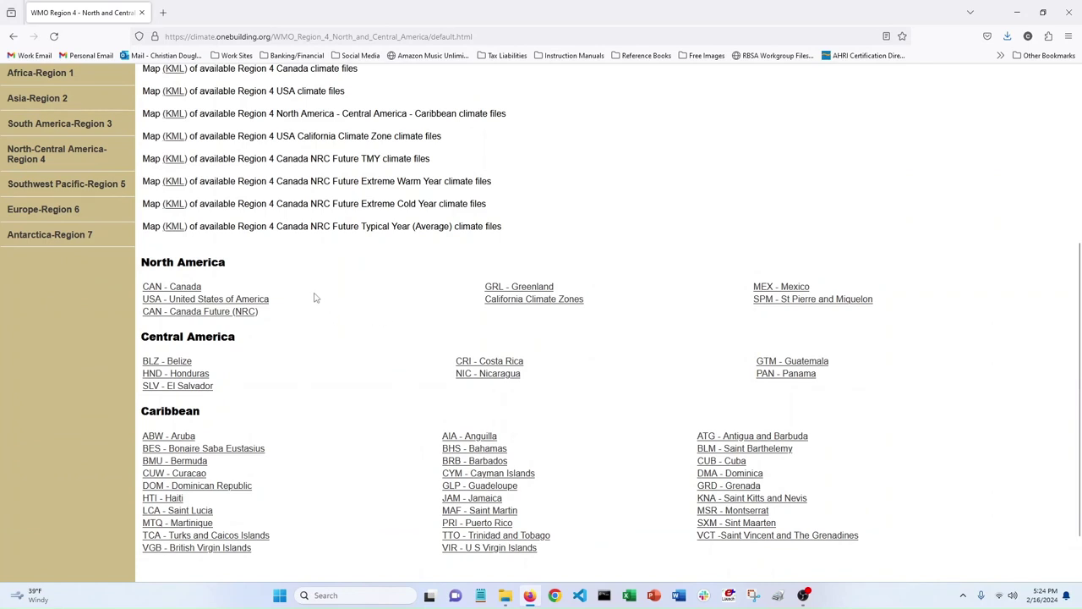
pyautogui.click(256, 301)
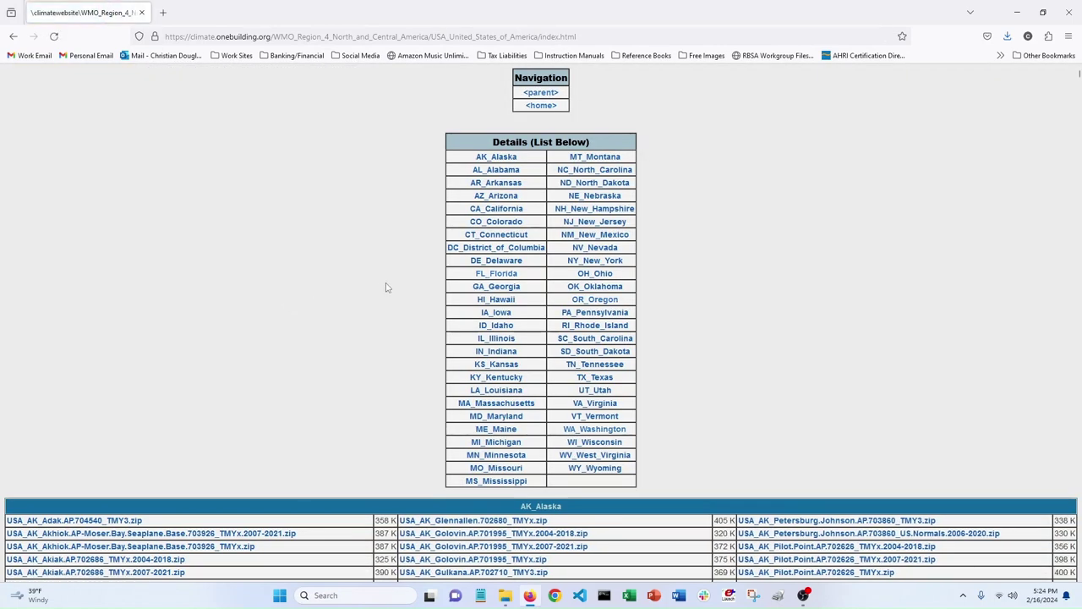
pyautogui.click(498, 275)
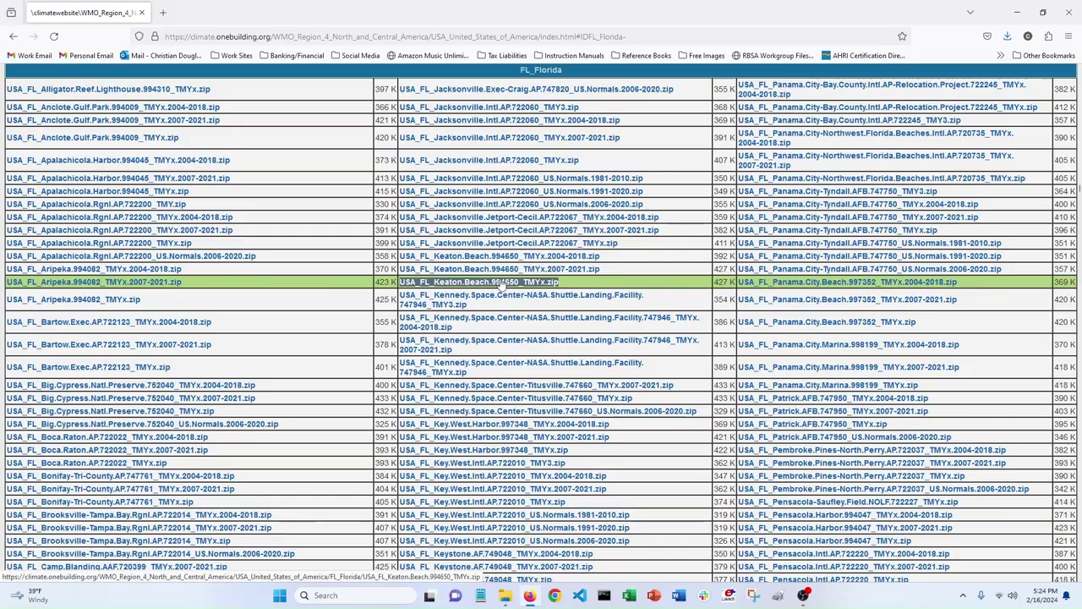
# - Download USA_FL_Miami.Natl.Hurricane.Center.722020_TMYx.2004-2018.zip from the Florida list
pyautogui.scroll(-10, 497, 284)
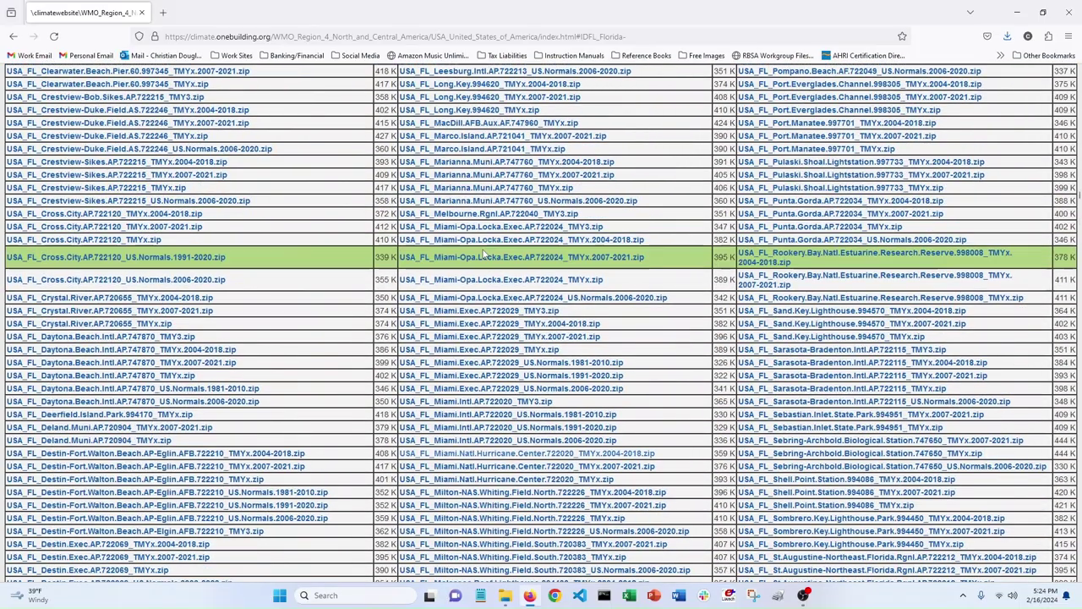
pyautogui.scroll(-1, 485, 253)
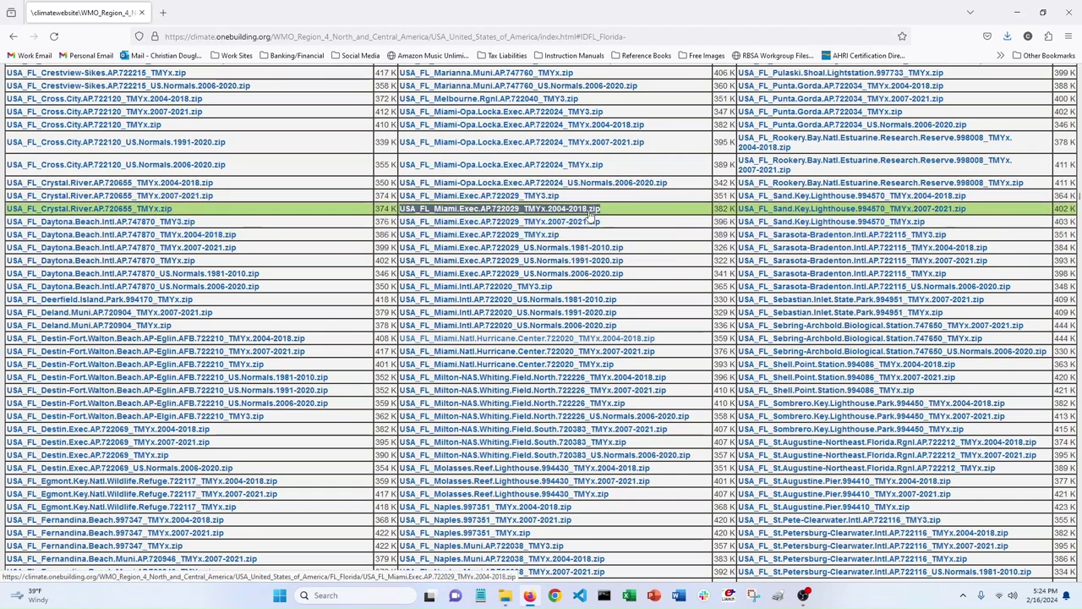
pyautogui.scroll(-1, 579, 287)
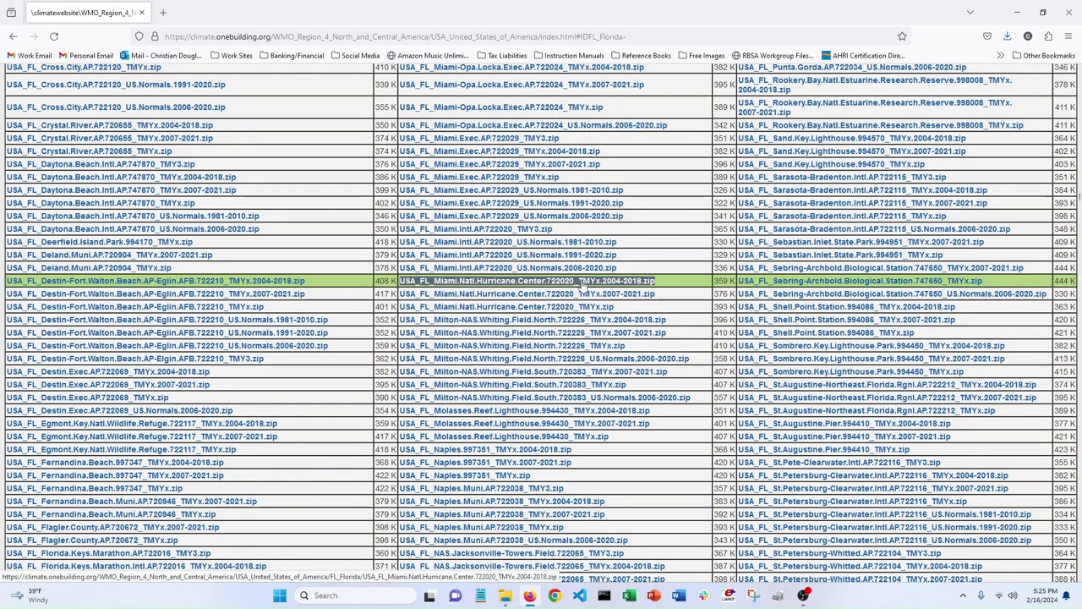
pyautogui.click(641, 287)
# - Bring up the extracted Miami hurricane center weather folder, then move and shrink its window to make room for a second one
pyautogui.moveTo(504, 595)
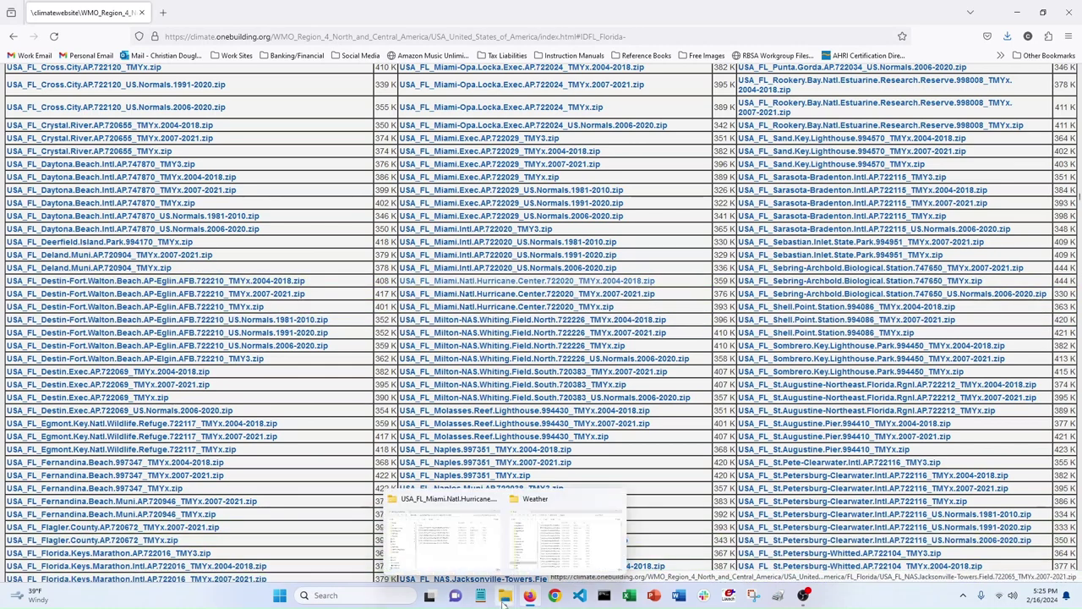
pyautogui.click(465, 551)
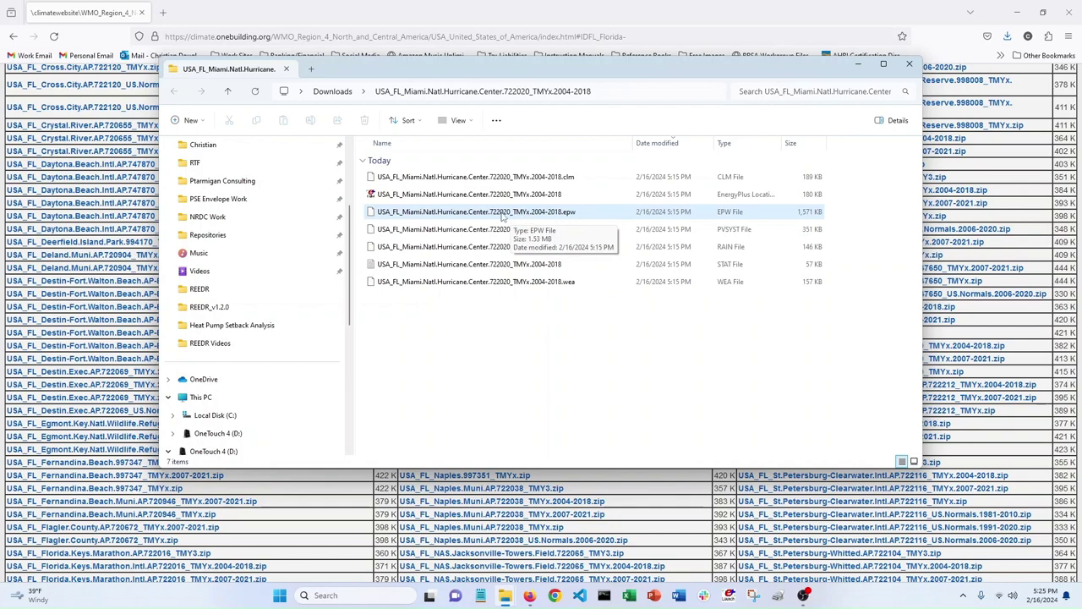
pyautogui.moveTo(507, 68); pyautogui.dragTo(352, 61)
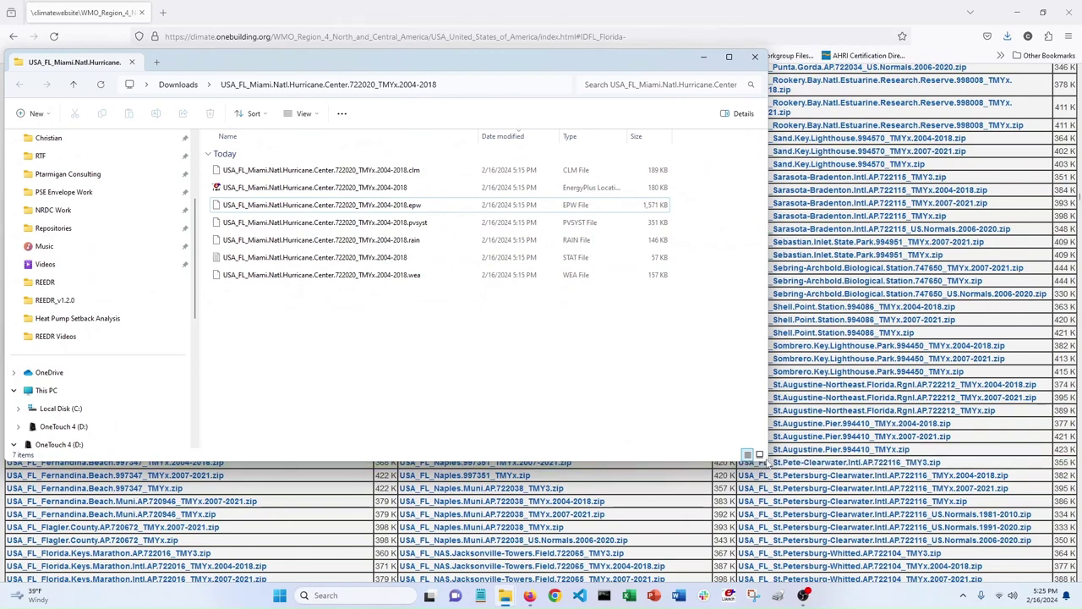
pyautogui.moveTo(765, 461); pyautogui.dragTo(545, 402)
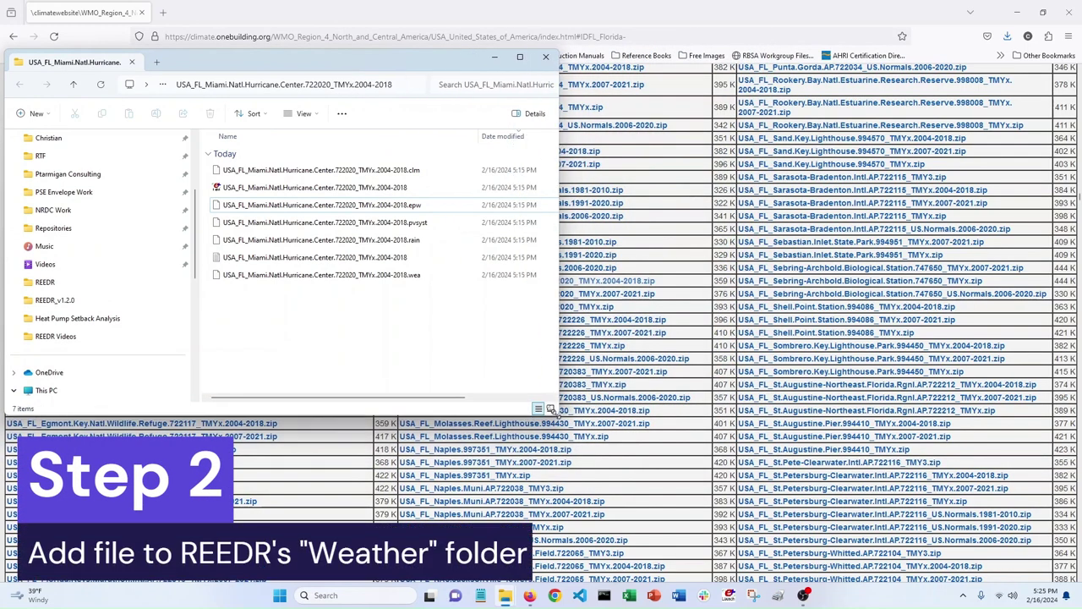
# - Place the other File Explorer window beside the Miami folder and navigate in it from Local Disk (C:) through REEDR_v1.2.0 to Weather
pyautogui.moveTo(506, 599)
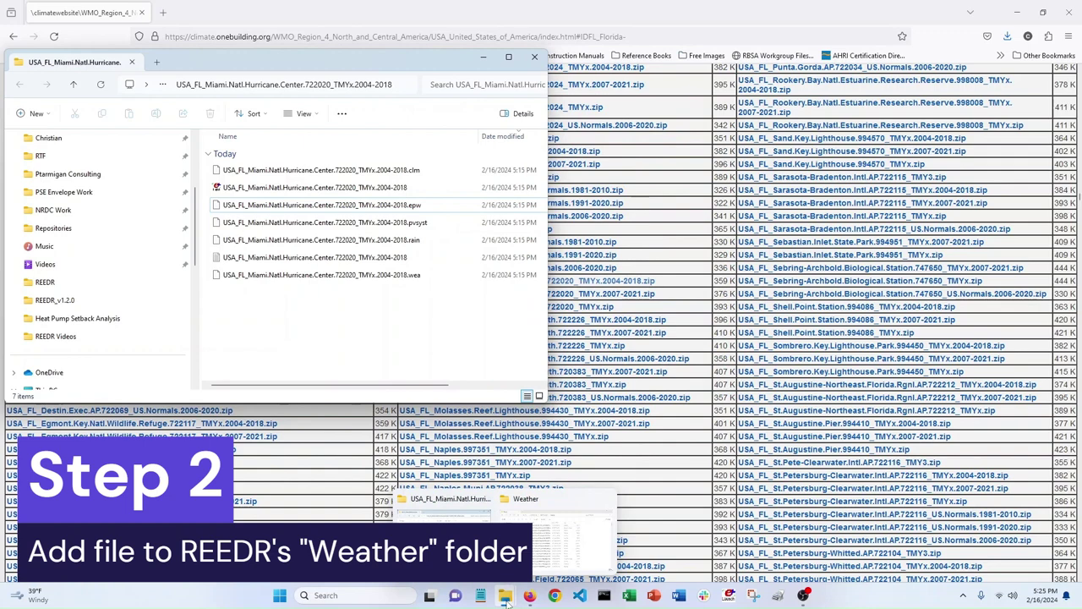
pyautogui.click(553, 532)
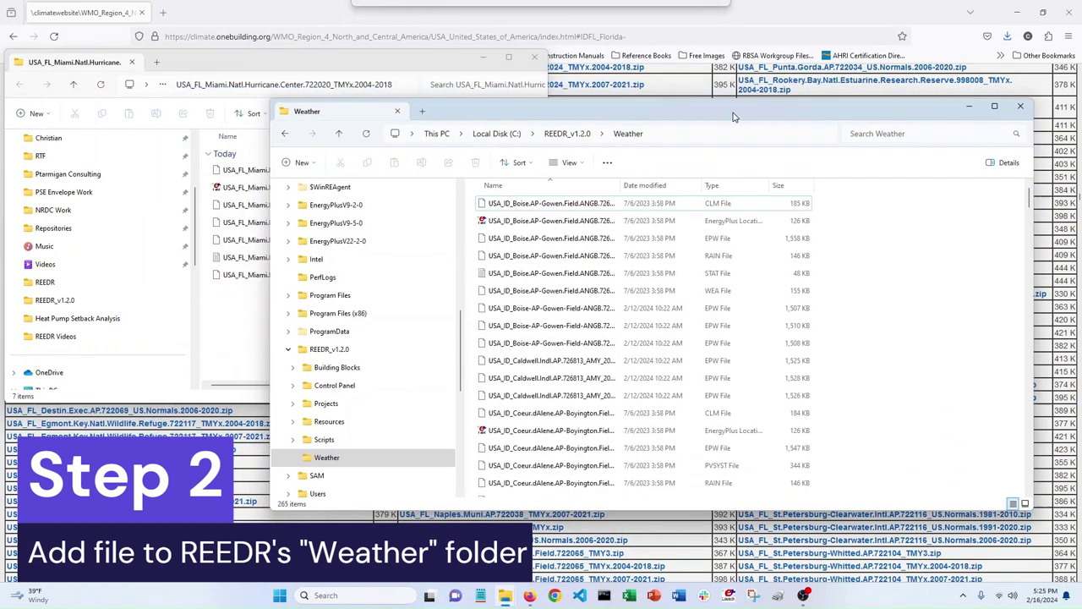
pyautogui.moveTo(1032, 510); pyautogui.dragTo(846, 526)
pyautogui.click(499, 134)
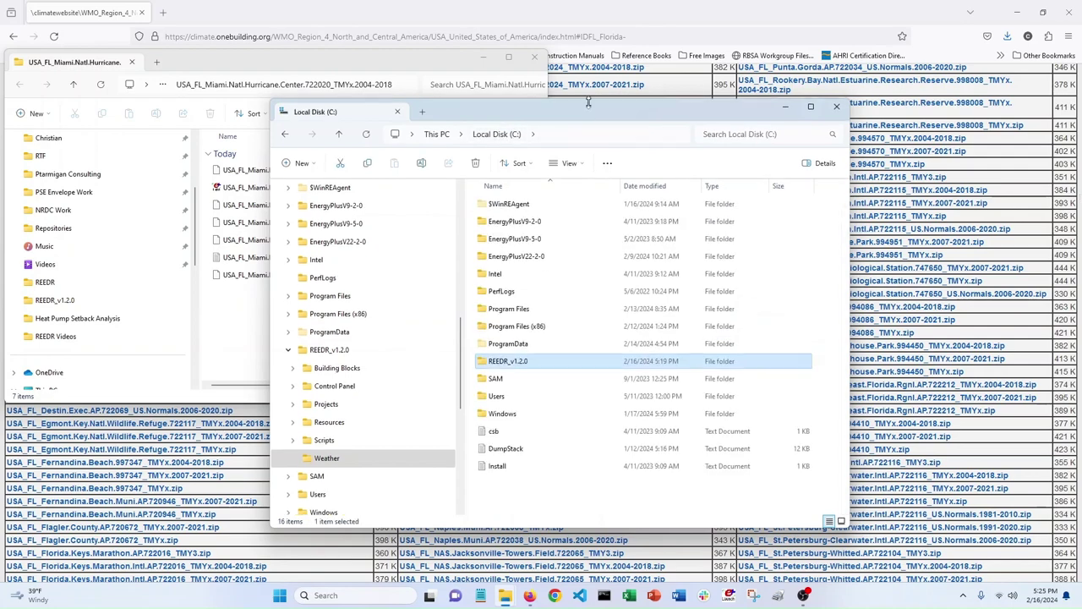
pyautogui.moveTo(583, 109); pyautogui.dragTo(777, 153)
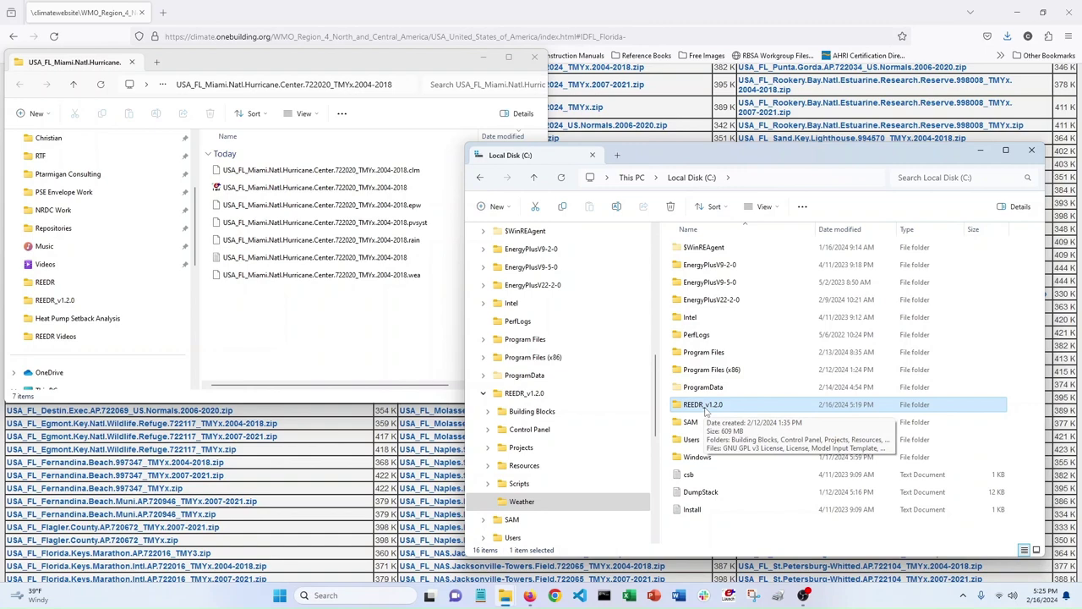
pyautogui.doubleClick(706, 406)
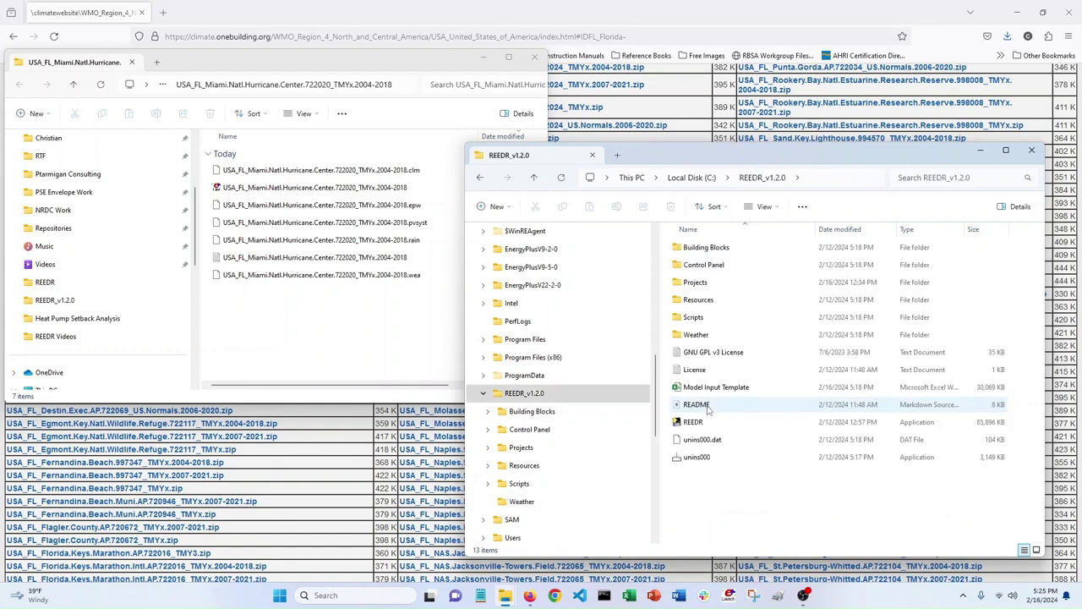
pyautogui.doubleClick(706, 337)
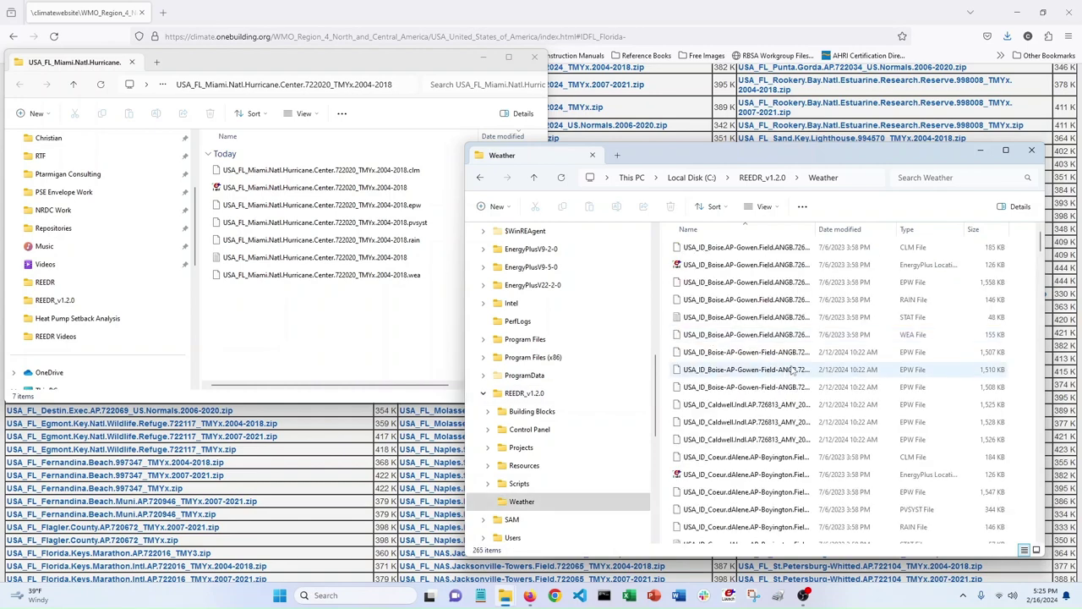
# - Copy USA_FL_Miami.Natl.Hurricane.Center.722020_TMYx.2004-2018.epw from the extracted folder into REEDR's Weather folder
pyautogui.click(387, 313)
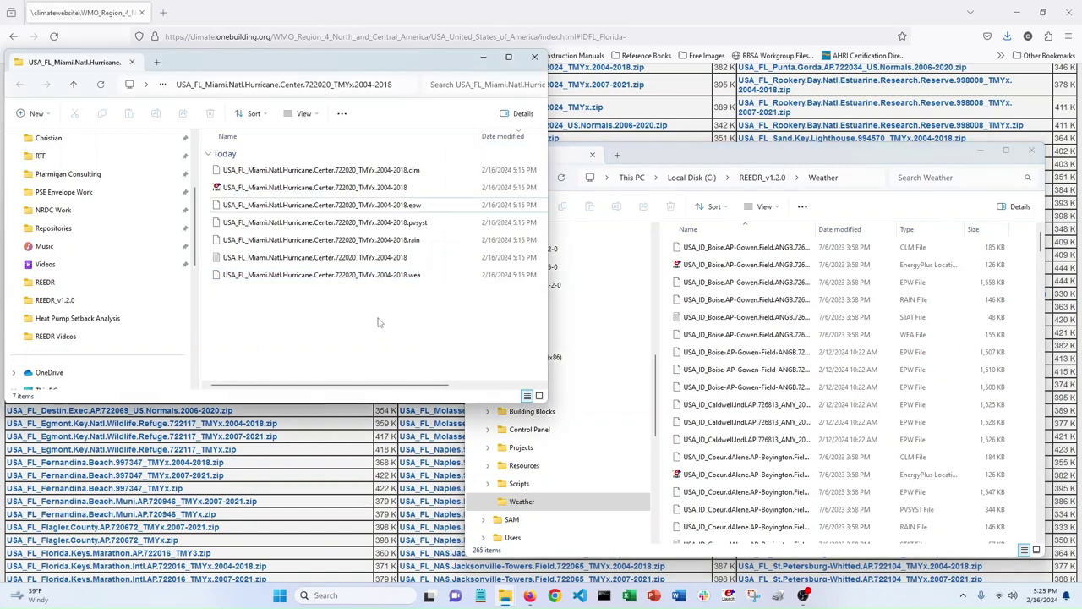
pyautogui.click(337, 211)
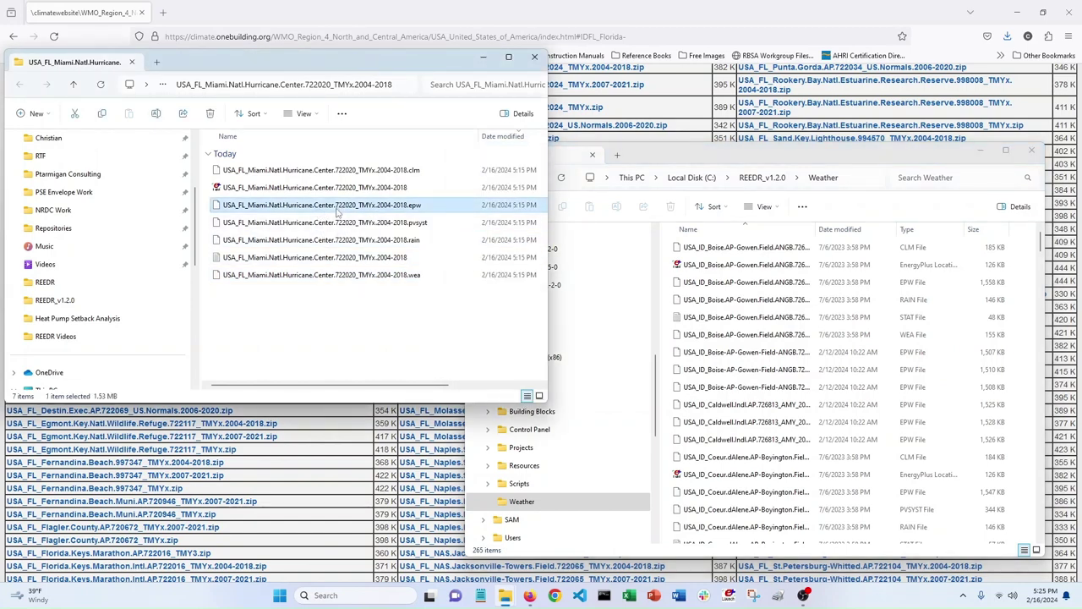
pyautogui.click(891, 285)
pyautogui.hotkey('ctrl', 'v')
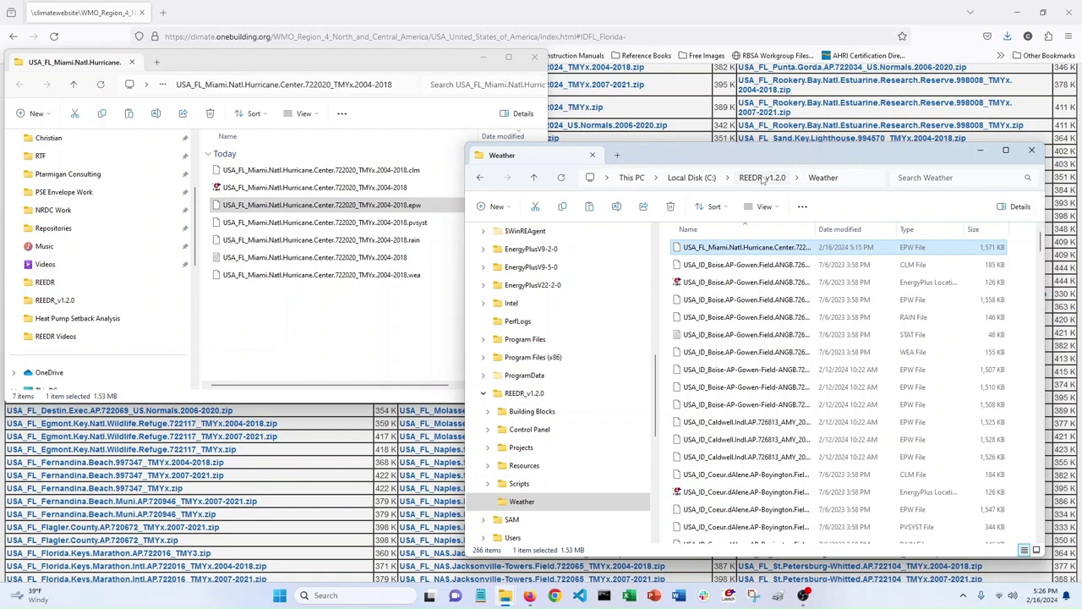
# - Go back to the REEDR_v1.2.0 folder and open the Model Input Template workbook
pyautogui.click(762, 178)
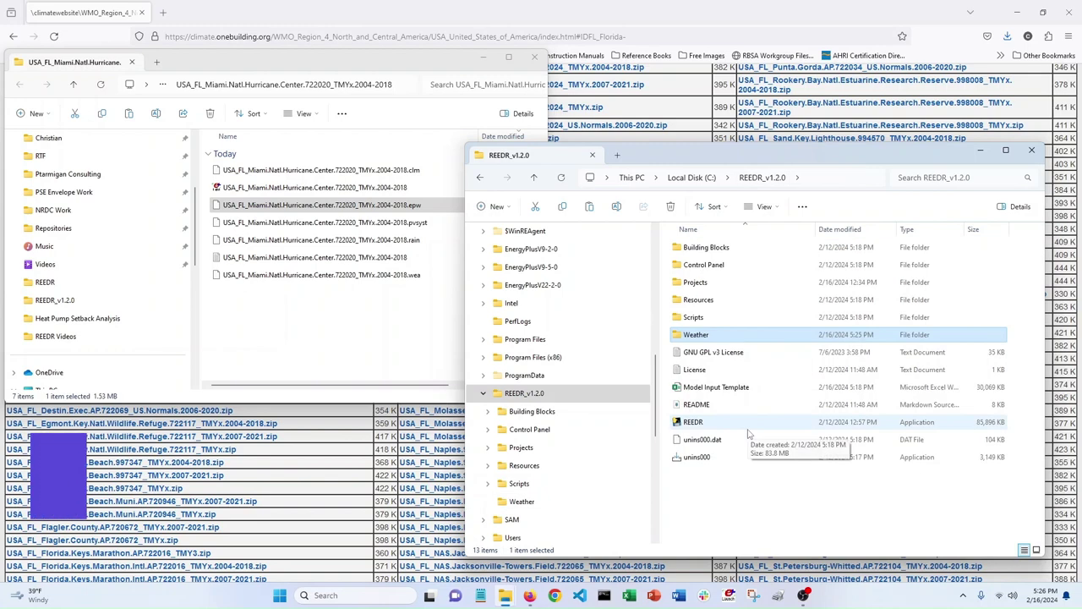
pyautogui.doubleClick(734, 387)
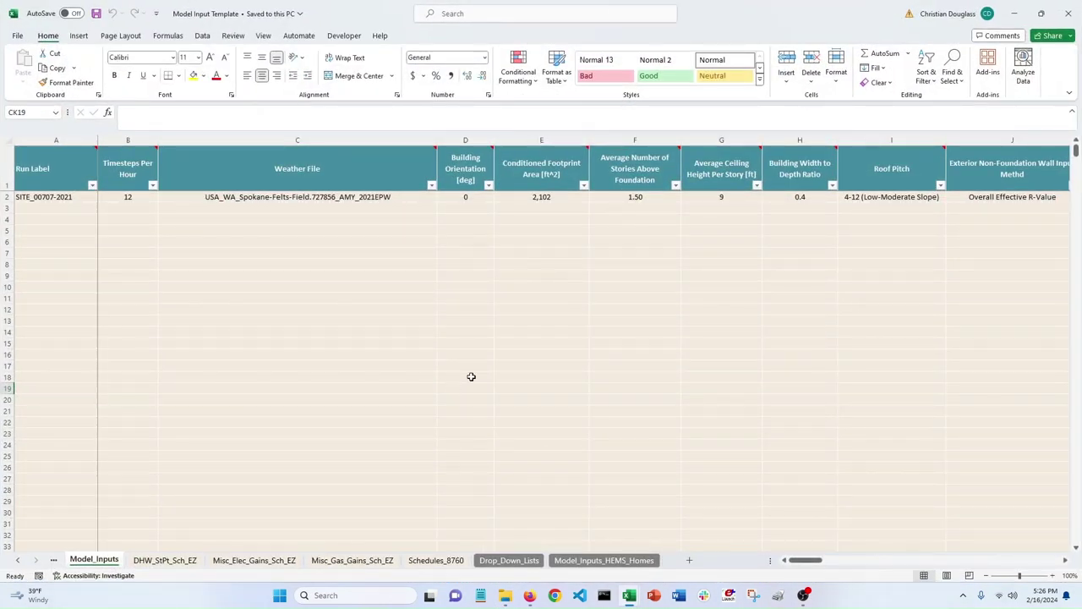
# - Look through the Weather File options available for cell C2 on the Model_Inputs sheet without changing the selection
pyautogui.click(441, 197)
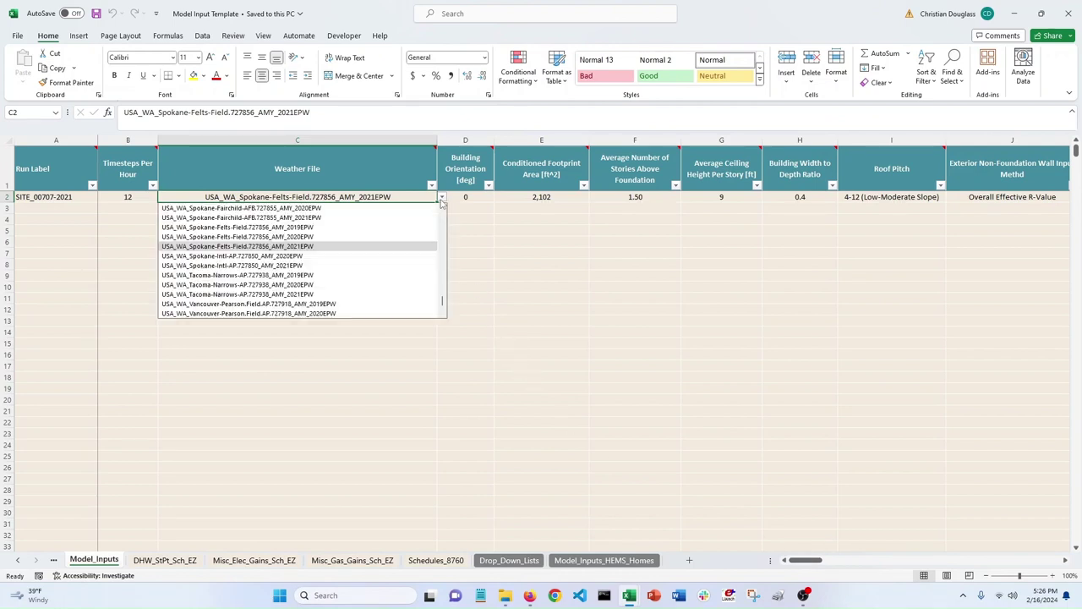
pyautogui.click(444, 309)
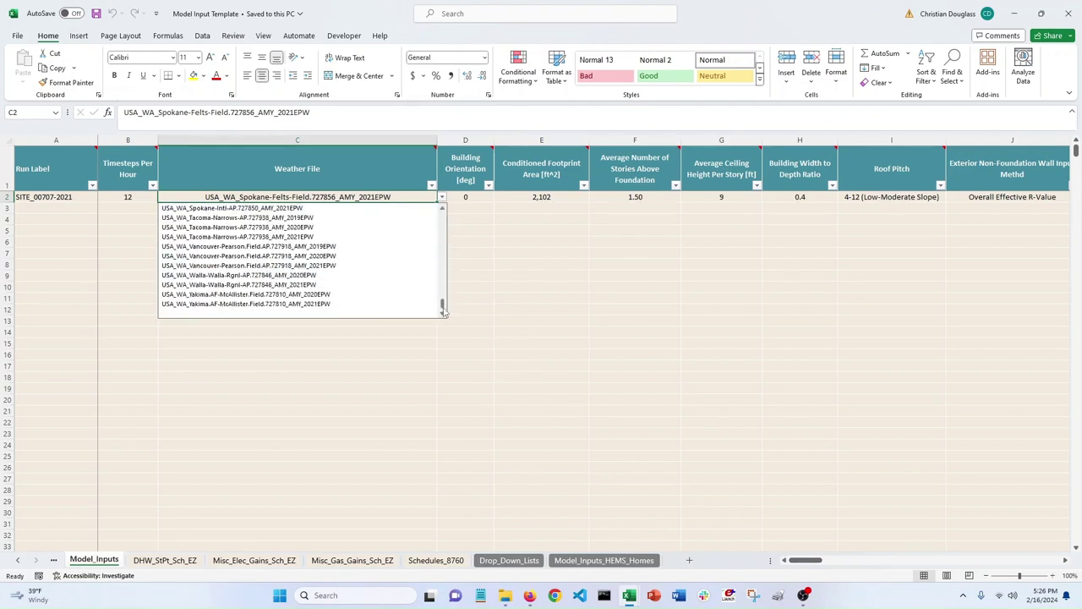
pyautogui.moveTo(444, 309); pyautogui.dragTo(442, 211)
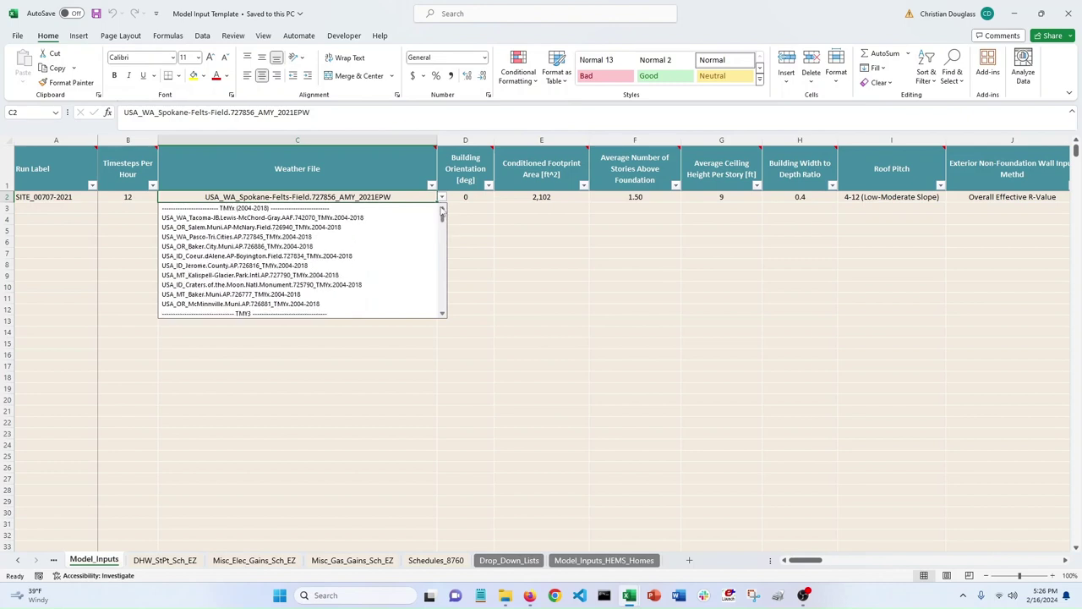
pyautogui.click(475, 228)
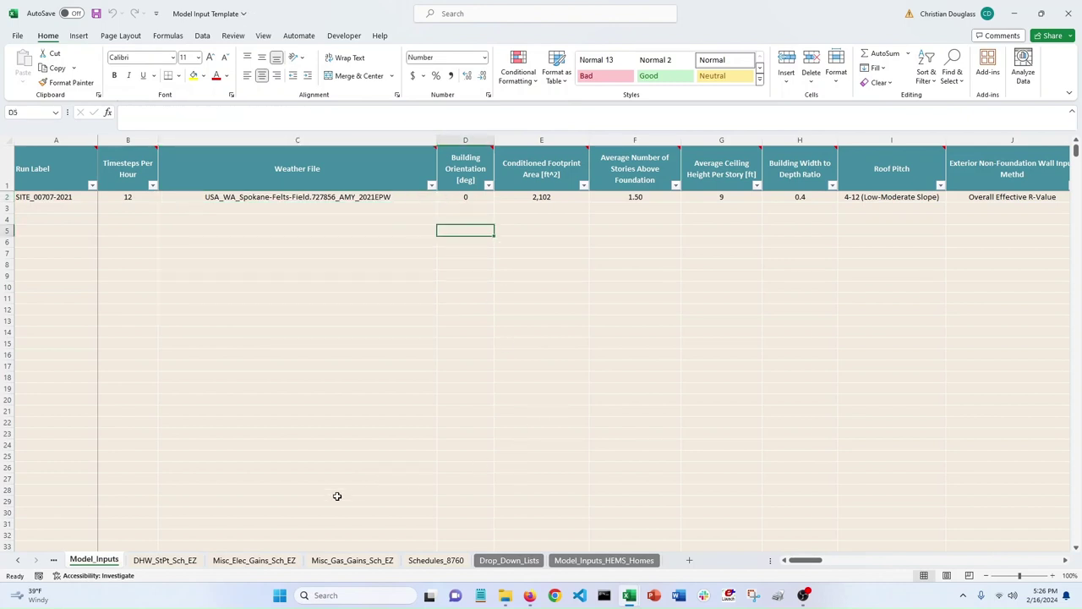
# - Switch to the Drop_Down_Lists sheet of the workbook and show its first columns
pyautogui.click(17, 560)
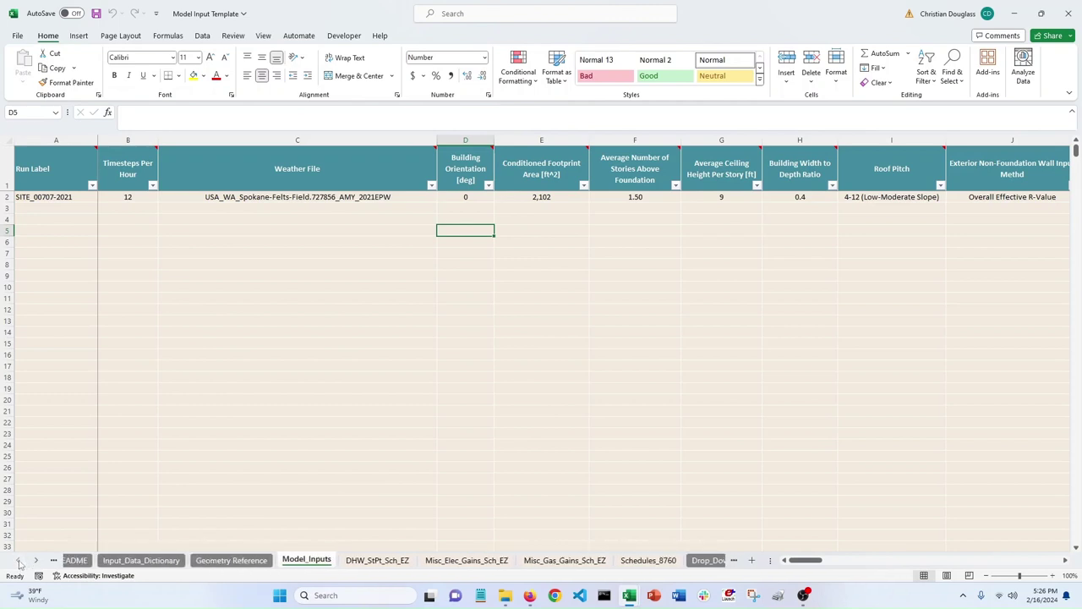
pyautogui.click(36, 560)
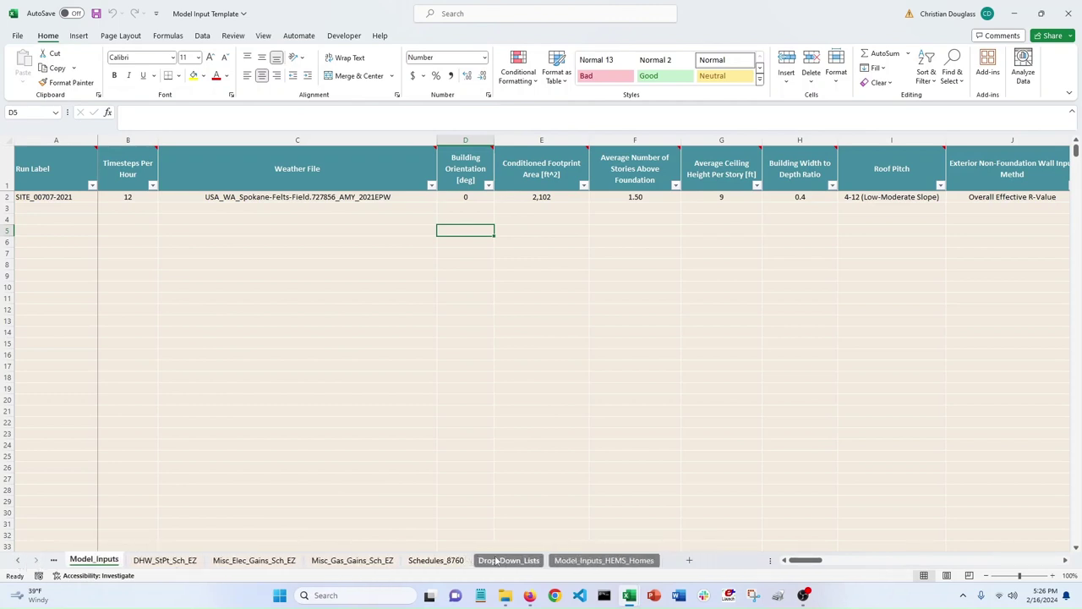
pyautogui.click(497, 561)
pyautogui.moveTo(990, 564); pyautogui.dragTo(787, 573)
# - Look through the weather file list in column D, from the TMY3 section through the AMY section to its end
pyautogui.scroll(-20, 387, 352)
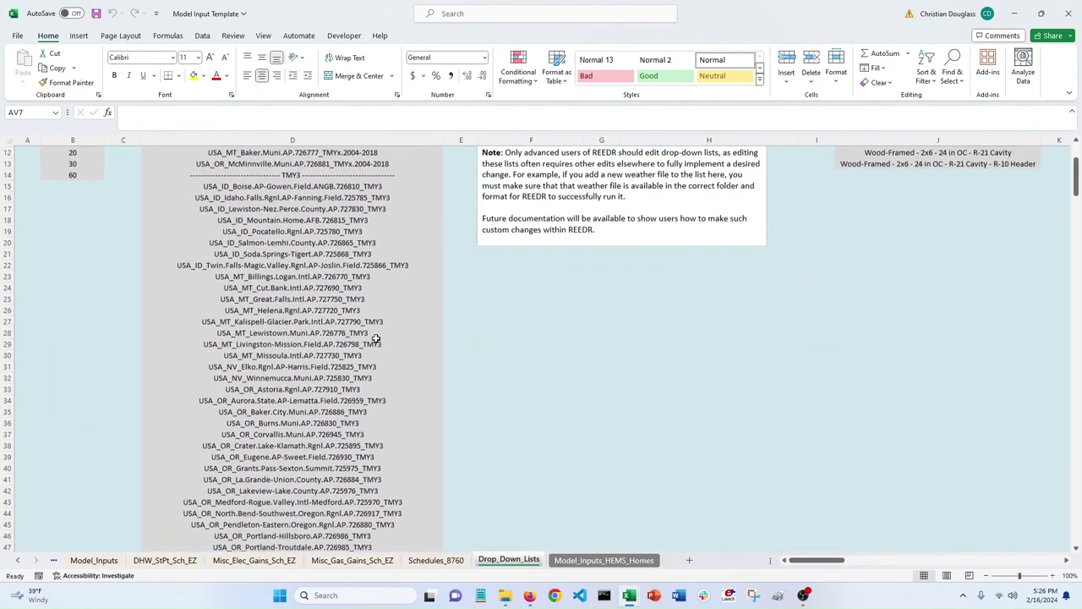
pyautogui.scroll(-14, 353, 303)
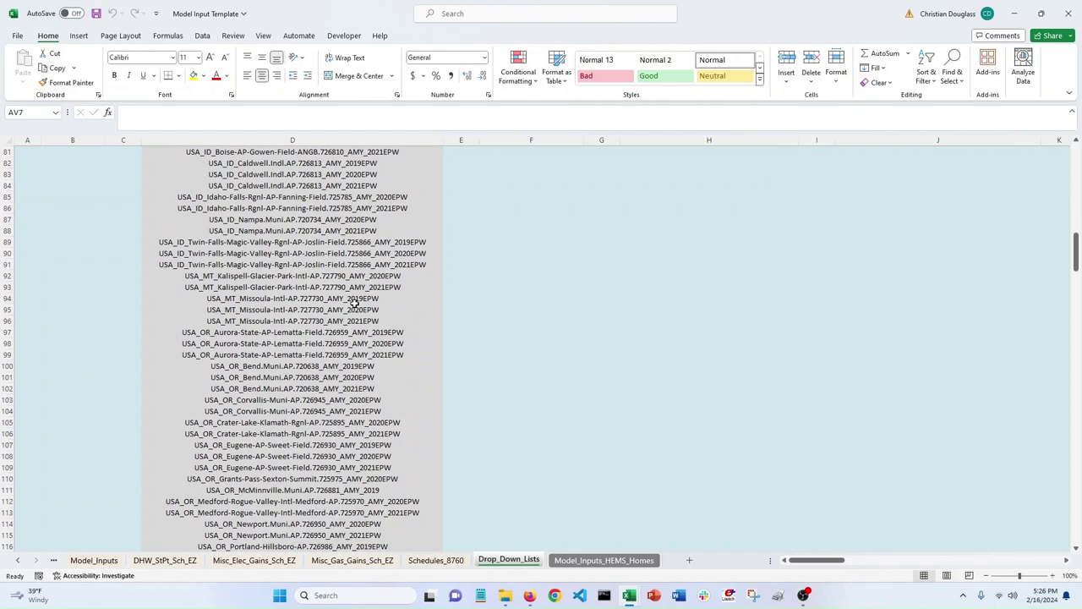
pyautogui.scroll(13, 350, 299)
pyautogui.scroll(7, 345, 270)
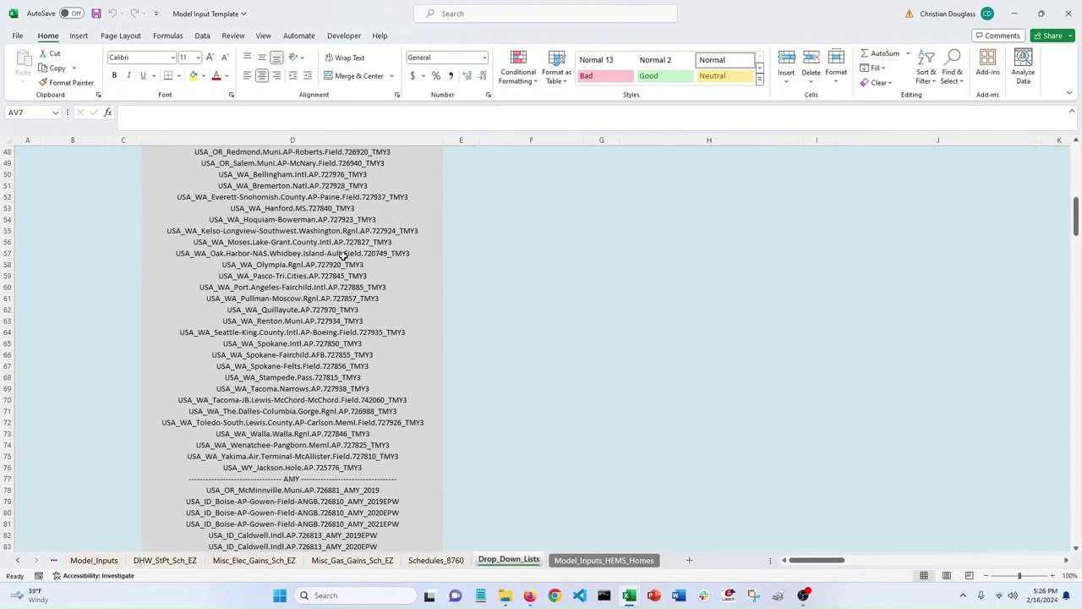
pyautogui.scroll(-6, 345, 436)
pyautogui.scroll(11, 303, 418)
pyautogui.scroll(11, 306, 330)
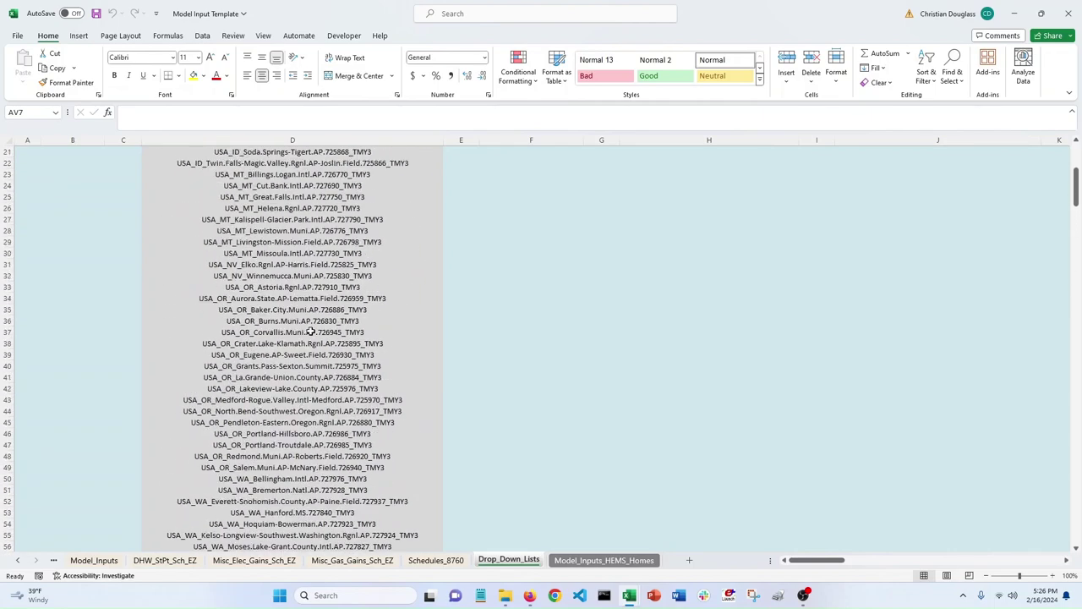
pyautogui.scroll(-12, 372, 347)
pyautogui.scroll(-20, 356, 335)
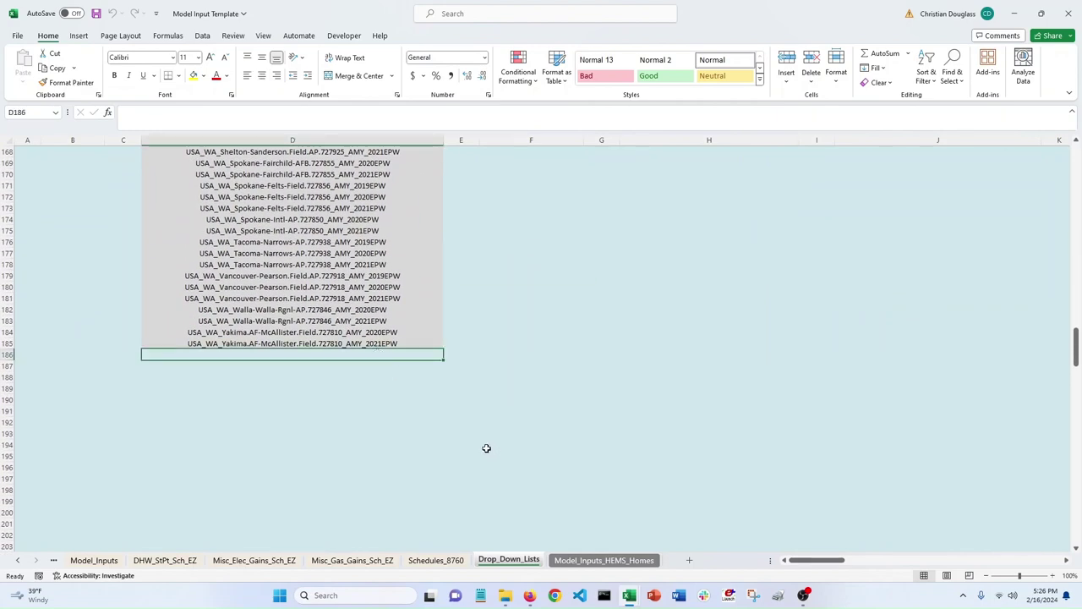
# - Copy the formatting of cell D185 to the empty cell D186 directly below the weather file list
pyautogui.press('Up')
pyautogui.hotkey('alt', 'h')
pyautogui.press('f')
pyautogui.press('p')
pyautogui.click(279, 355)
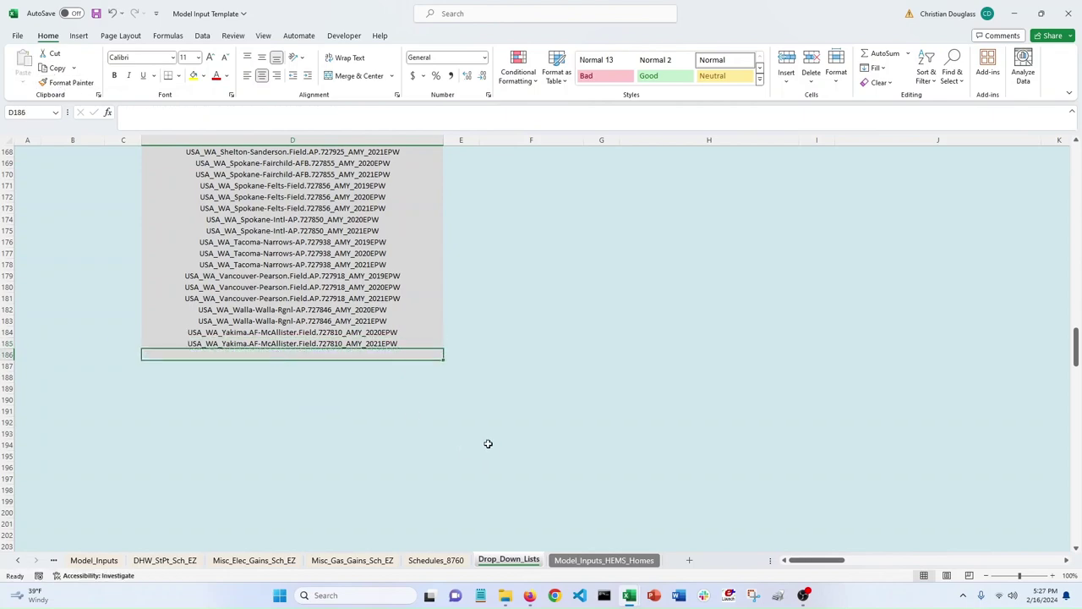
# - Copy the Miami EPW file's name without its extension, USA_FL_Miami.Natl.Hurricane.Center.722020_TMYx.2004-2018, from its folder into cell D186
pyautogui.moveTo(512, 600)
pyautogui.click(457, 531)
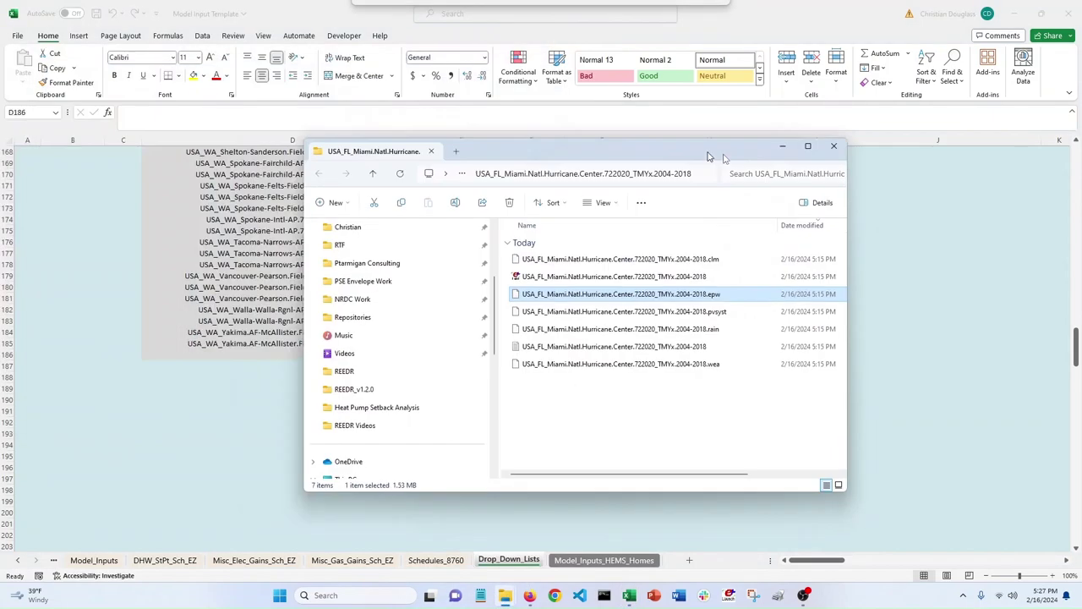
pyautogui.click(746, 308)
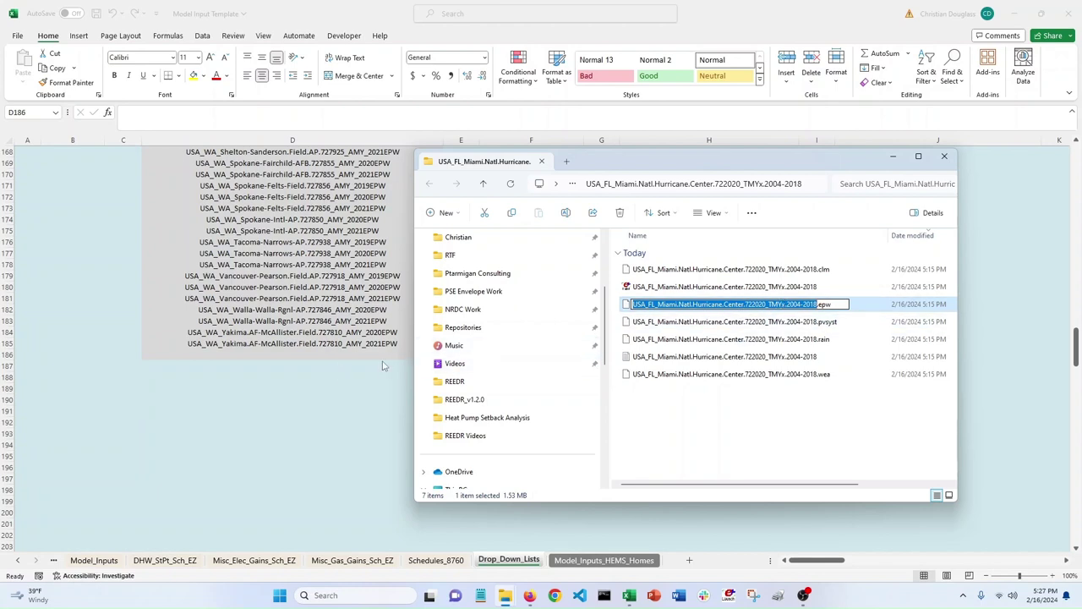
pyautogui.click(355, 355)
pyautogui.hotkey('ctrl', 'v')
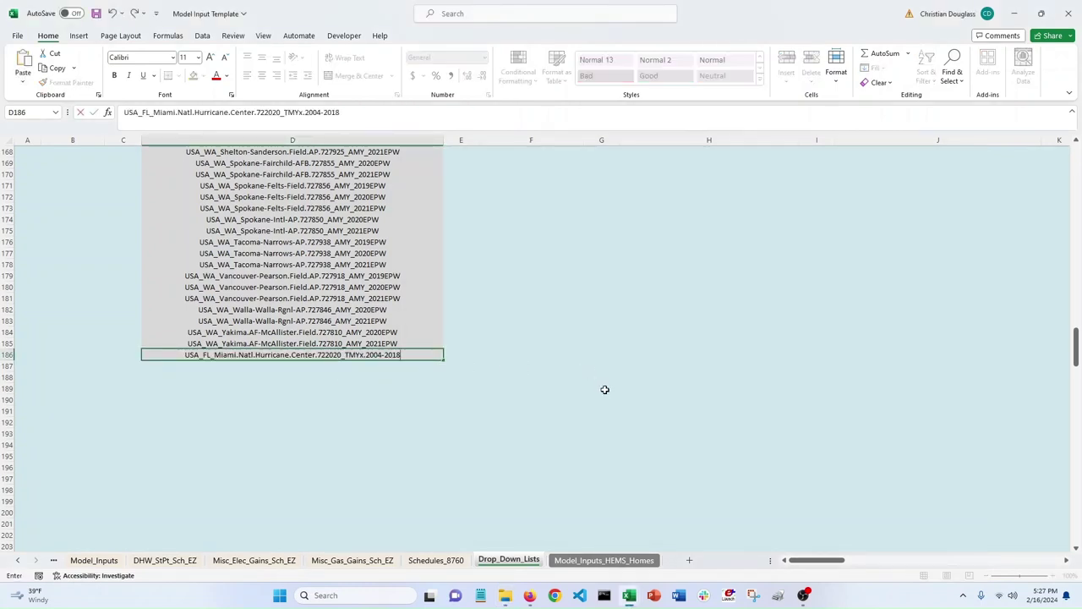
pyautogui.click(602, 395)
pyautogui.click(391, 359)
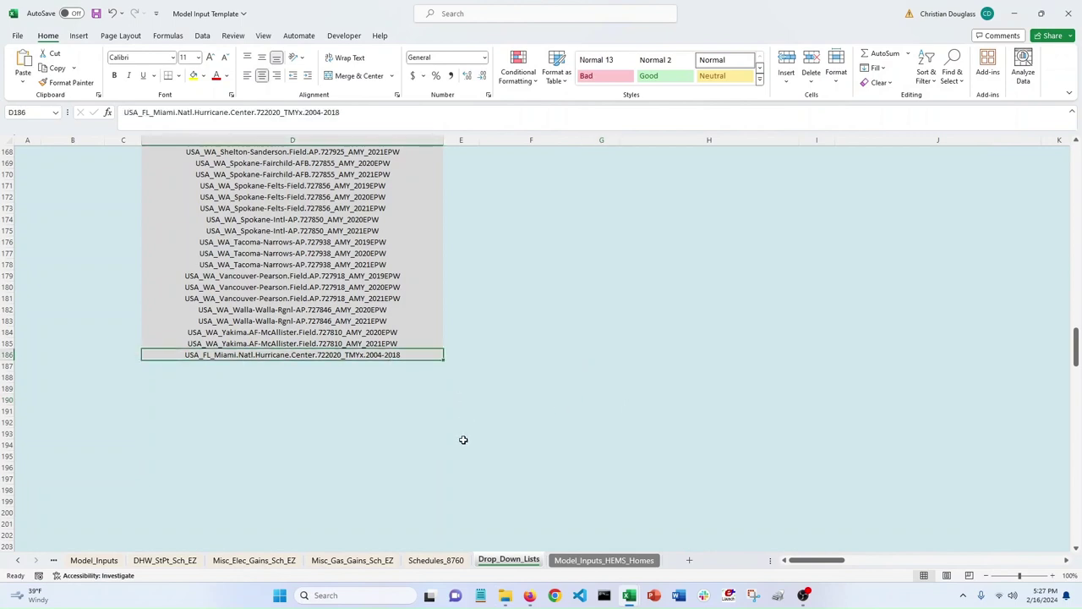
# - Set the Weather File in cell C2 of Model_Inputs to USA_FL_Miami.Natl.Hurricane.Center.722020_TMYx.2004-2018 and save the workbook
pyautogui.click(16, 560)
pyautogui.click(17, 559)
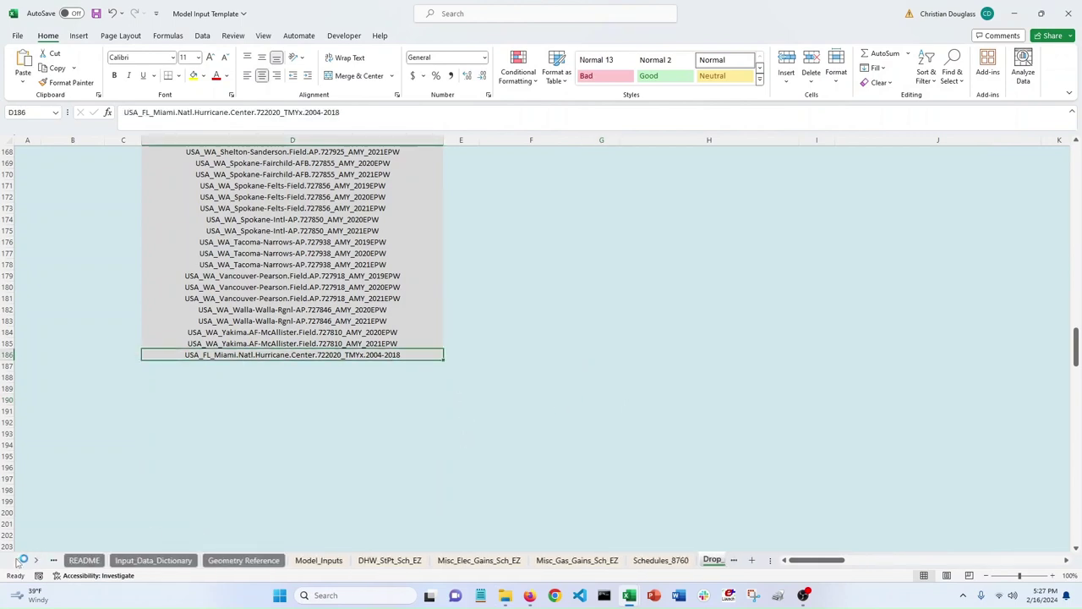
pyautogui.click(321, 559)
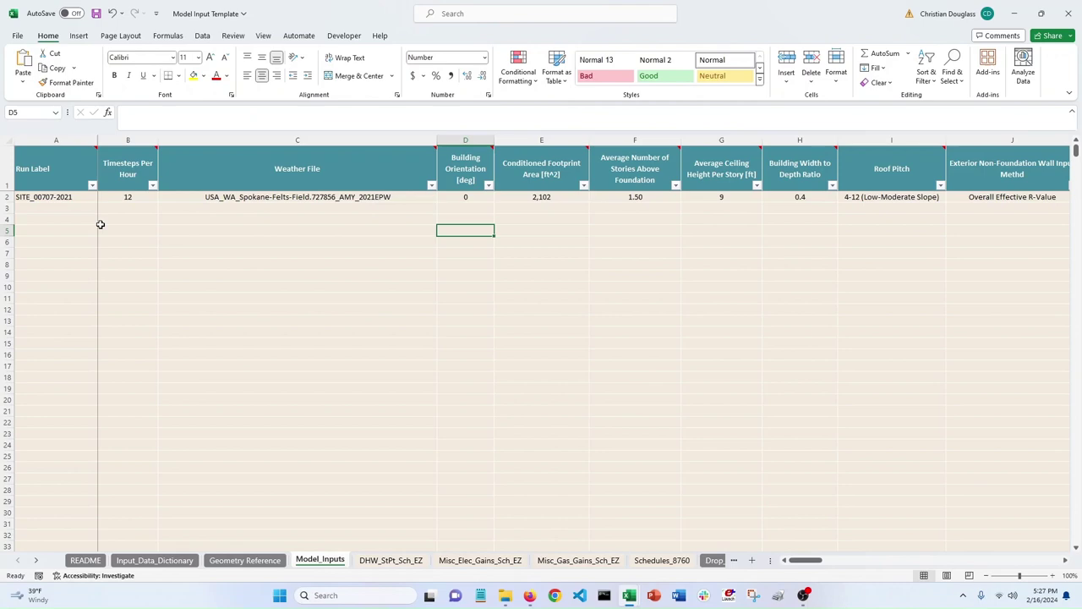
pyautogui.moveTo(804, 560)
pyautogui.mouseDown()
pyautogui.moveTo(837, 563)
pyautogui.moveTo(803, 564)
pyautogui.mouseUp()
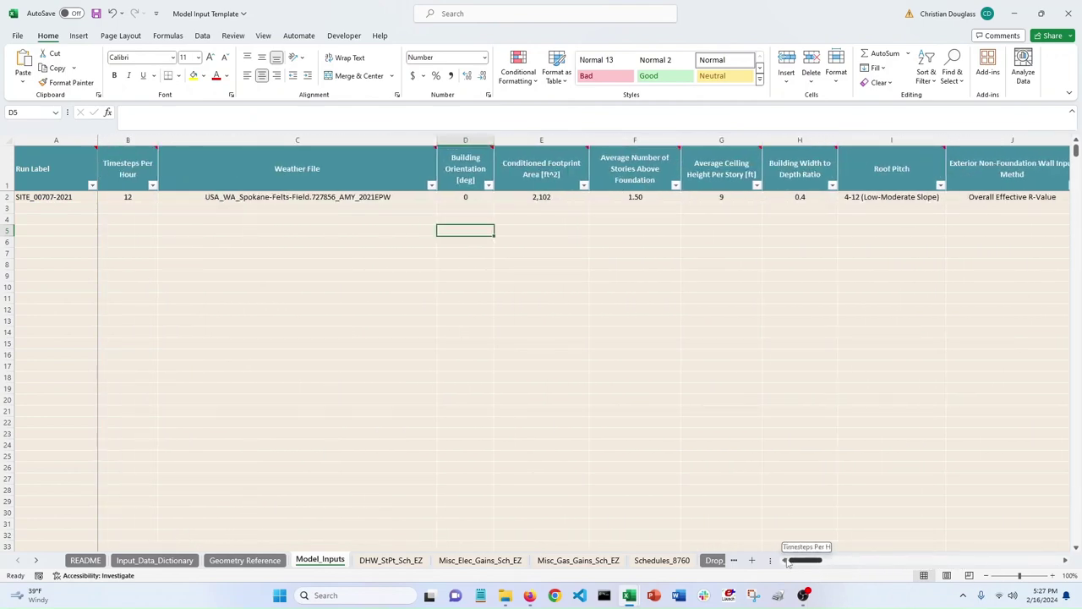
pyautogui.click(422, 196)
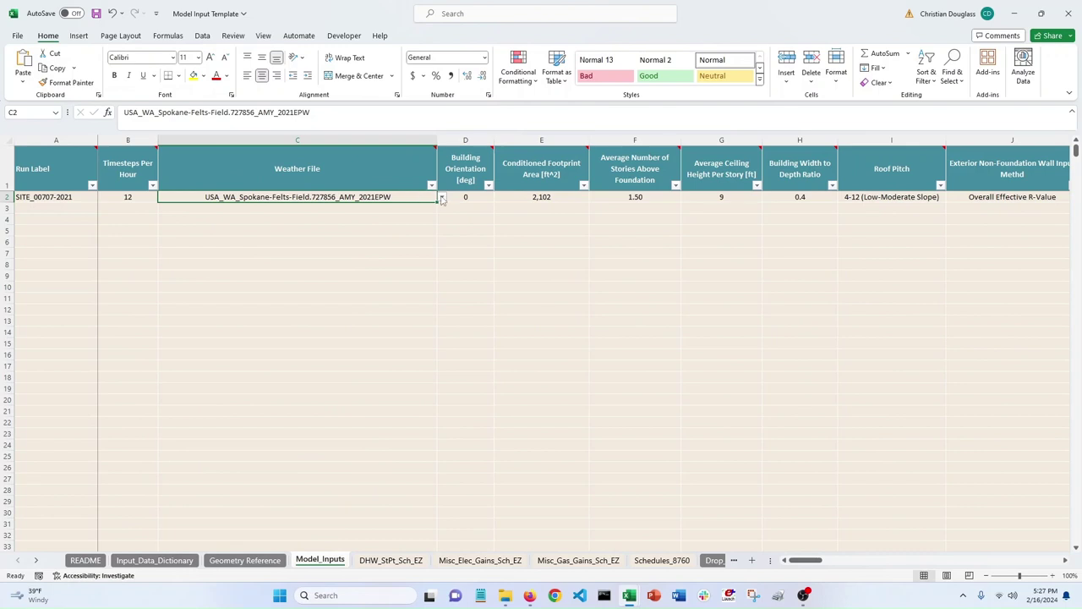
pyautogui.click(441, 197)
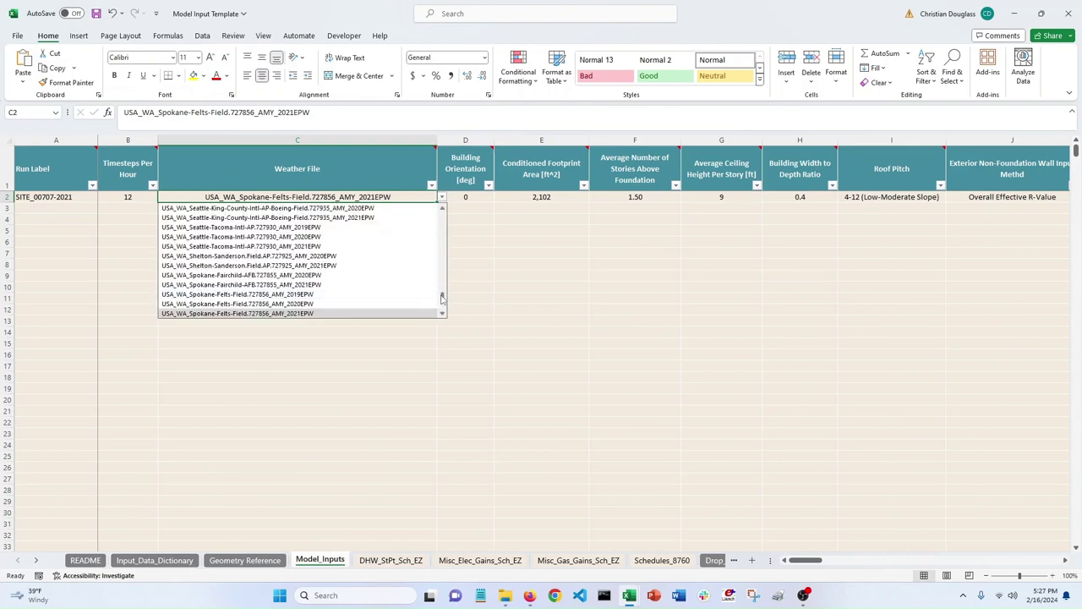
pyautogui.moveTo(442, 298); pyautogui.dragTo(443, 309)
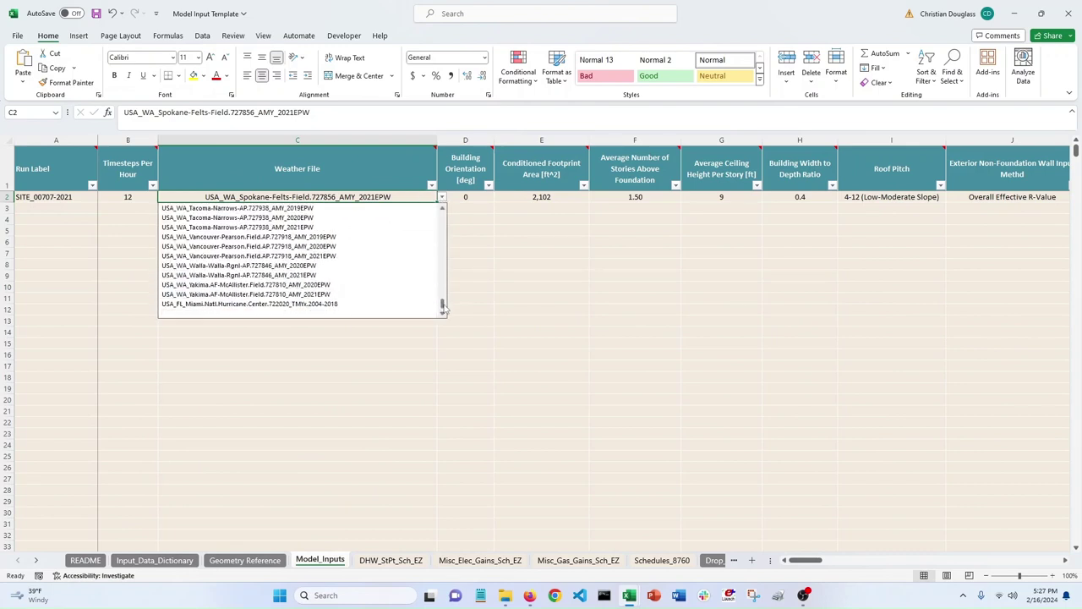
pyautogui.click(307, 305)
pyautogui.click(306, 302)
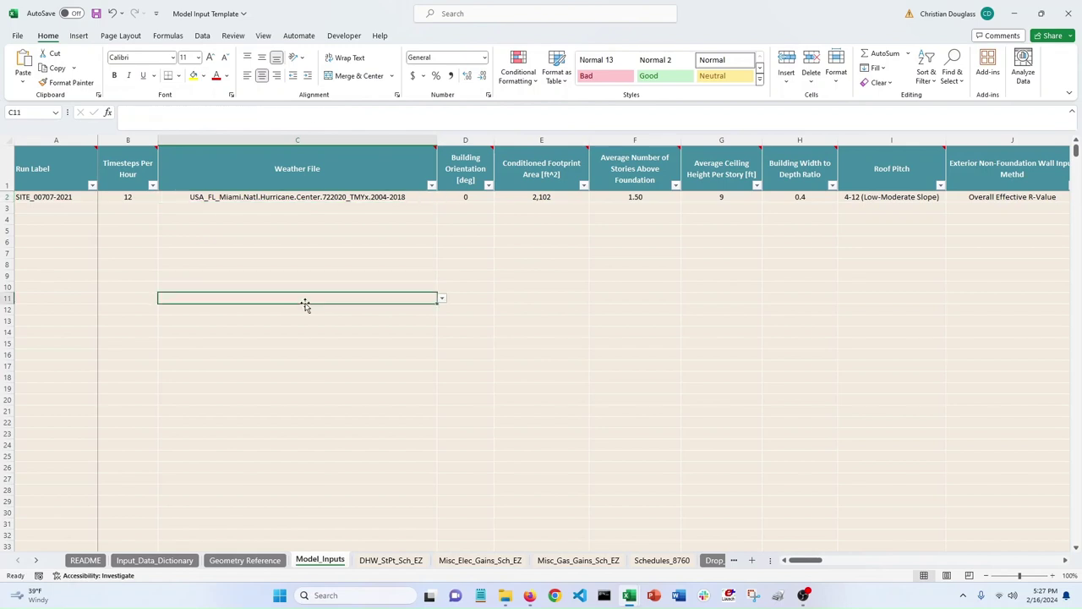
pyautogui.click(96, 14)
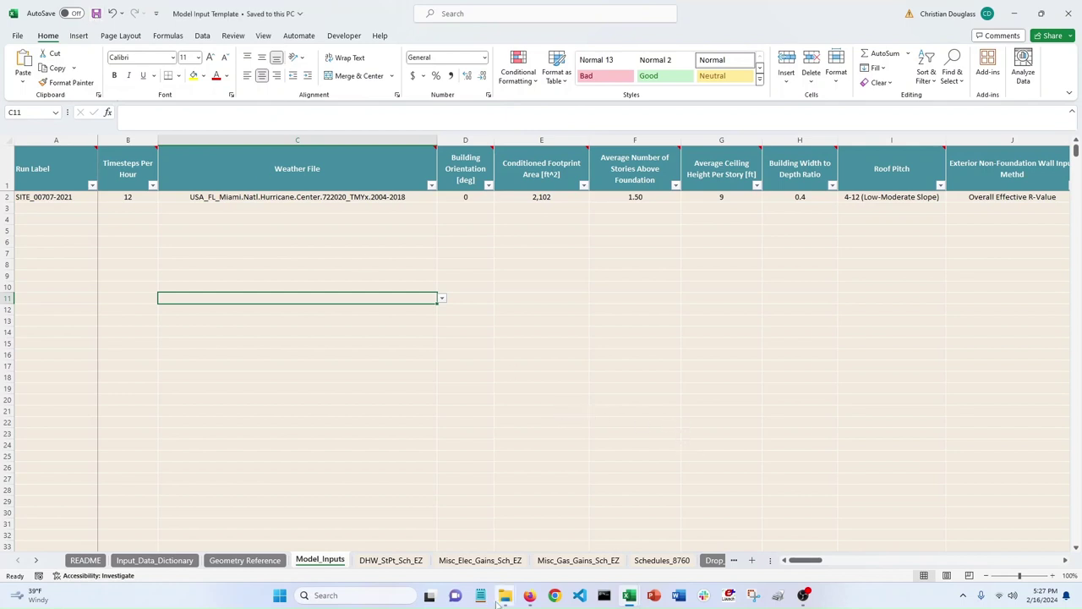
# - Switch to the File Explorer window showing REEDR_v1.2.0 and launch the REEDR application
pyautogui.moveTo(502, 600)
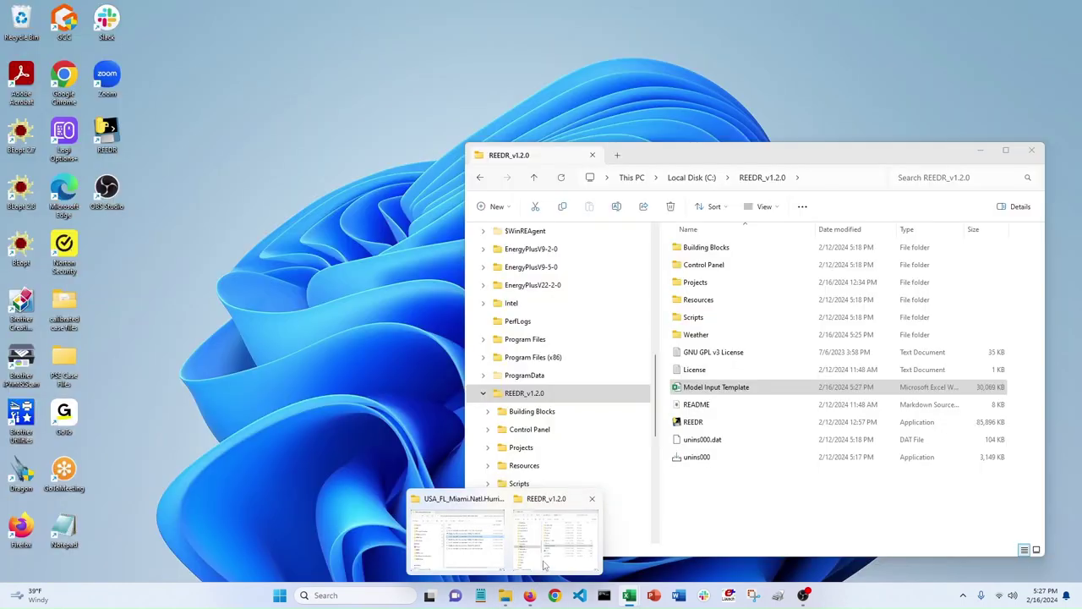
pyautogui.click(554, 529)
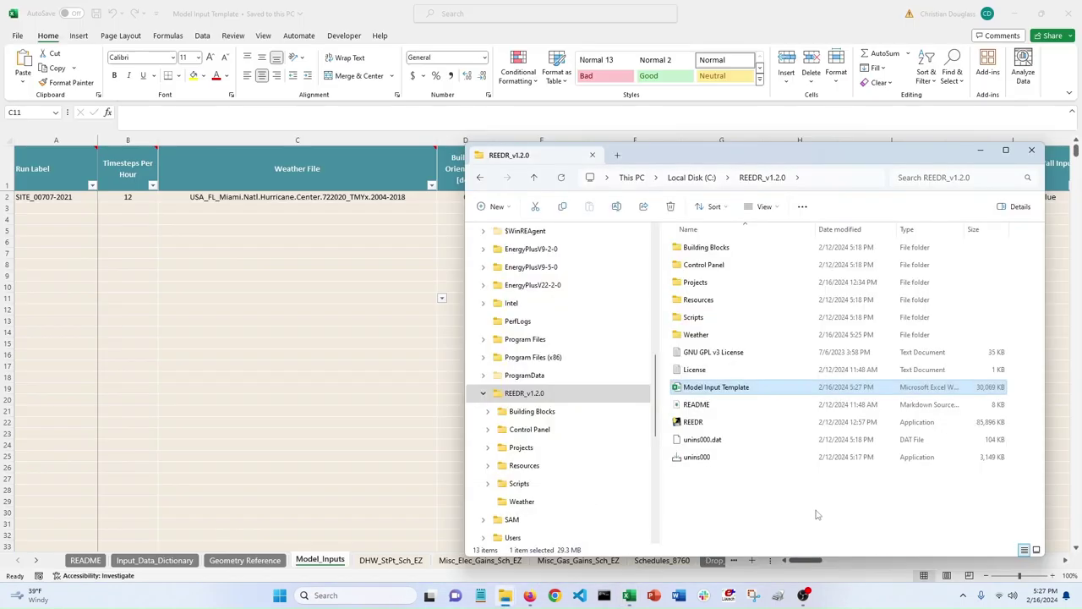
pyautogui.doubleClick(715, 422)
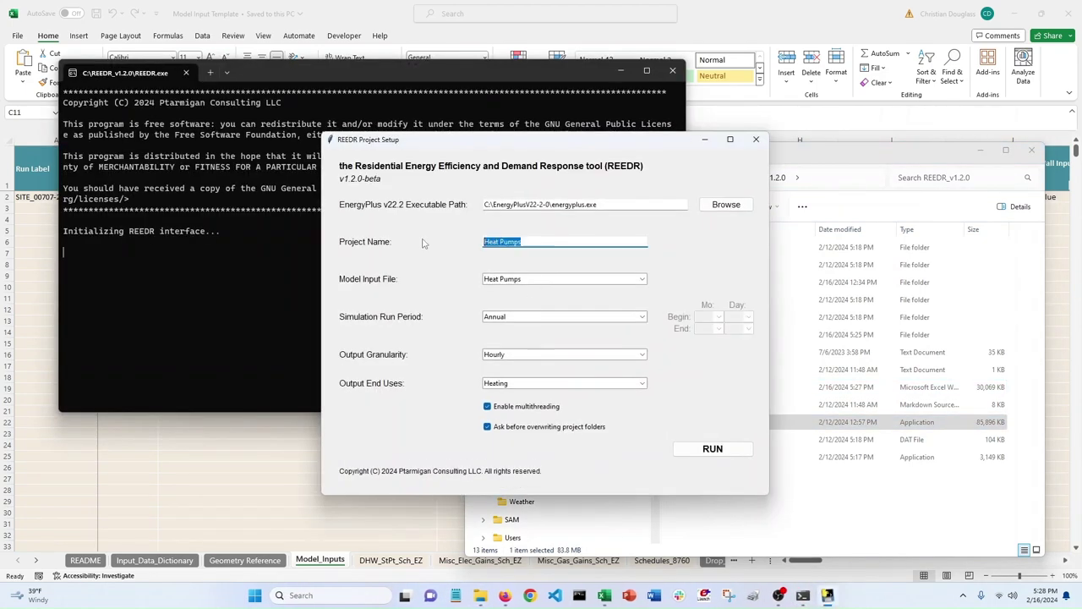
# - Name the project Miami FL, choose Model Input Template as input file and Test Run as simulation period, and run it
pyautogui.write('Miami FL')
pyautogui.click(541, 279)
pyautogui.click(538, 294)
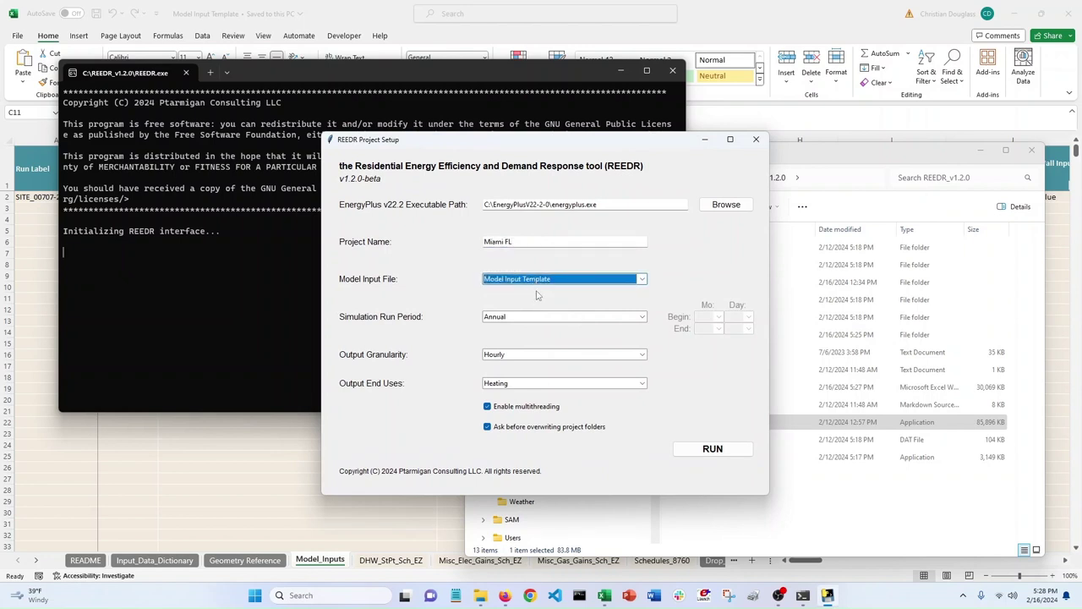
pyautogui.click(513, 325)
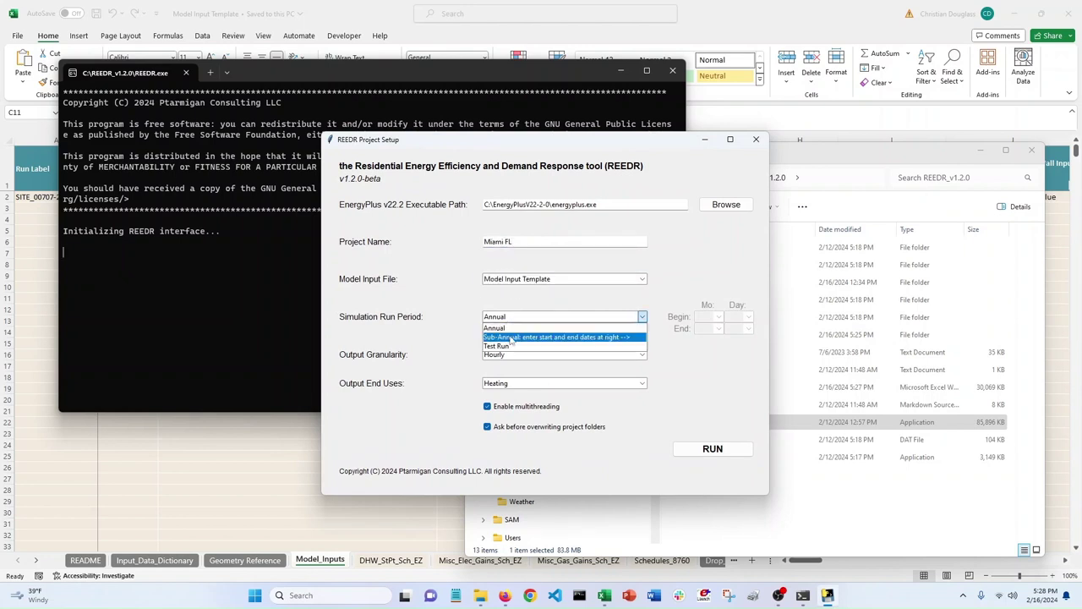
pyautogui.click(514, 331)
pyautogui.click(724, 451)
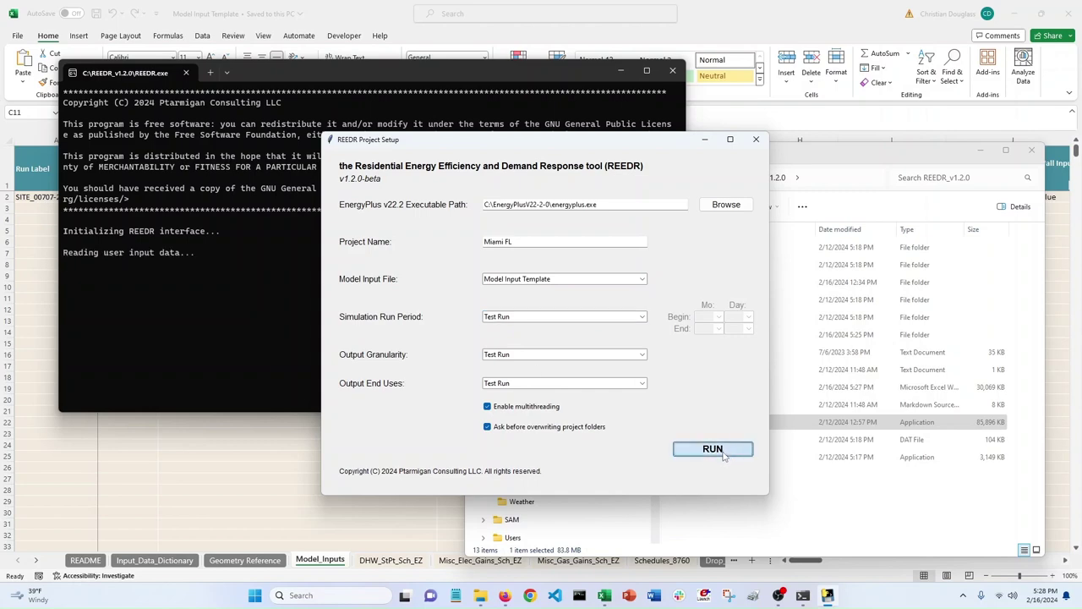